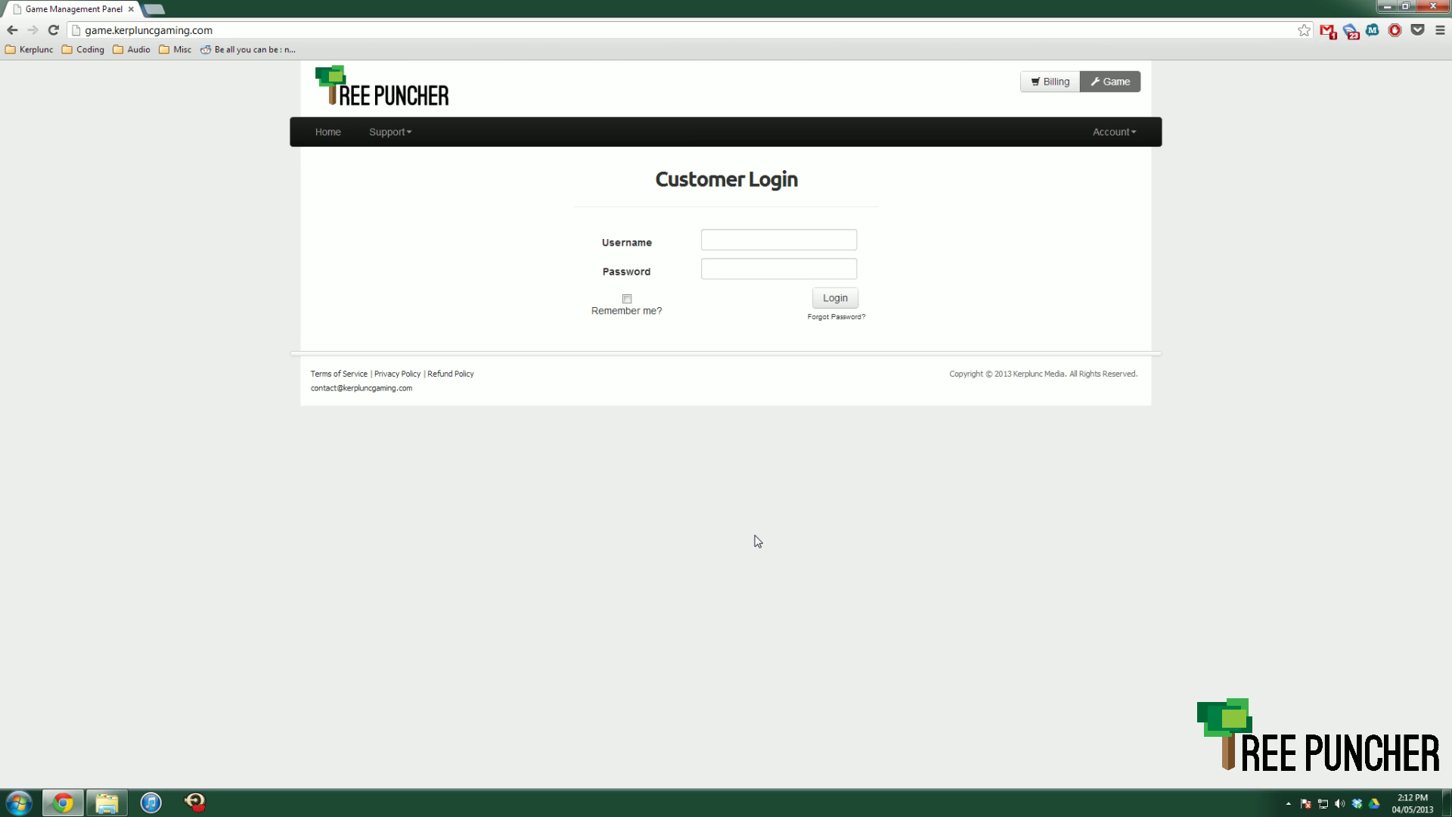
- Enter the account username and password and submit the login form
{"action": "left_click", "coordinate": [757, 240]}
{"action": "type", "text": "nowed"}
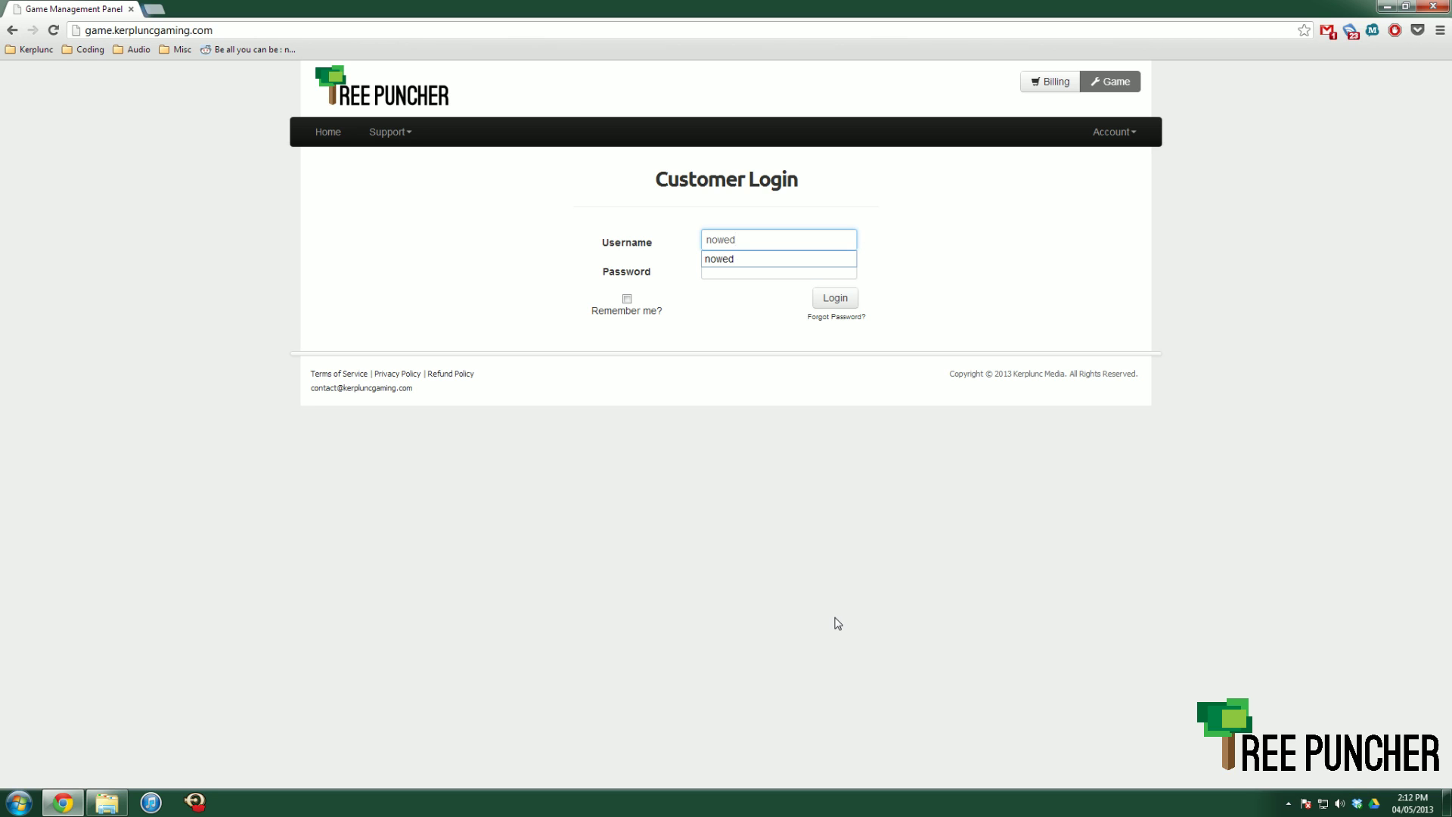
{"action": "key", "text": "Tab"}
{"action": "type", "text": "••••••••••"}
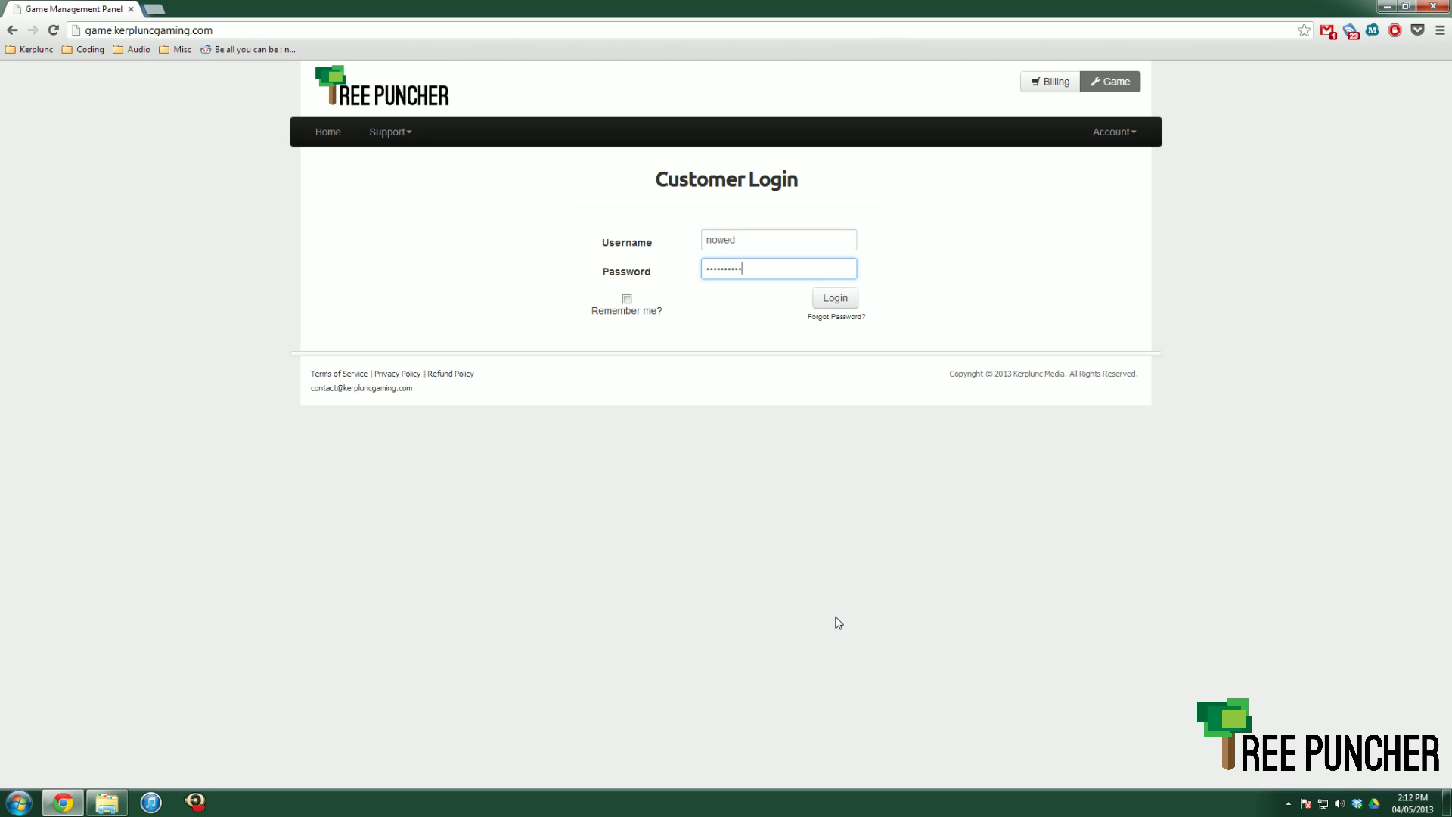
{"action": "left_click", "coordinate": [835, 298]}
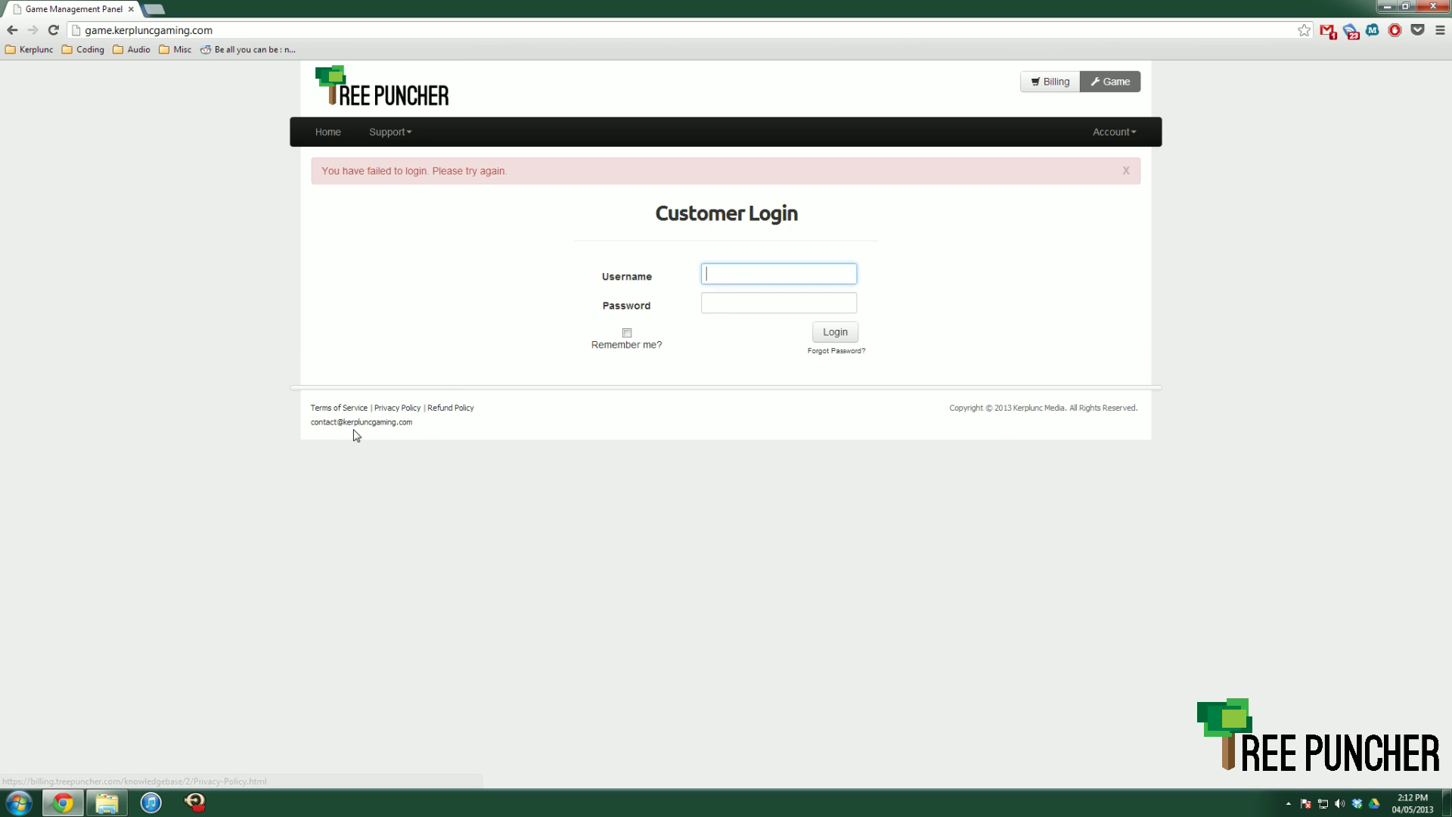
- Re-enter the corrected username and password to log in, then open the MC - Bukkit server page
{"action": "type", "text": "nowned"}
{"action": "key", "text": "Tab"}
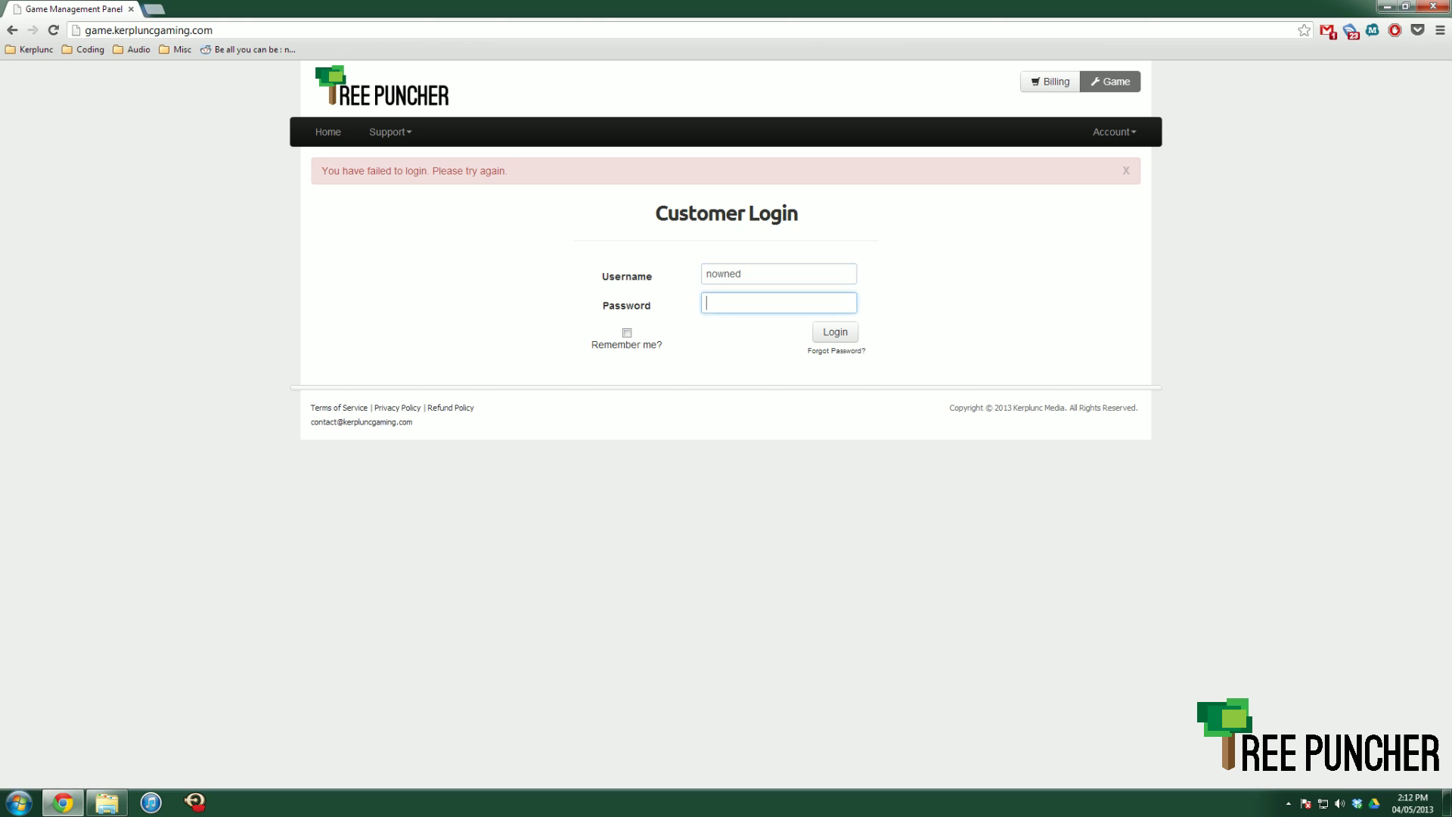
{"action": "type", "text": "••••••••••"}
{"action": "key", "text": "Return"}
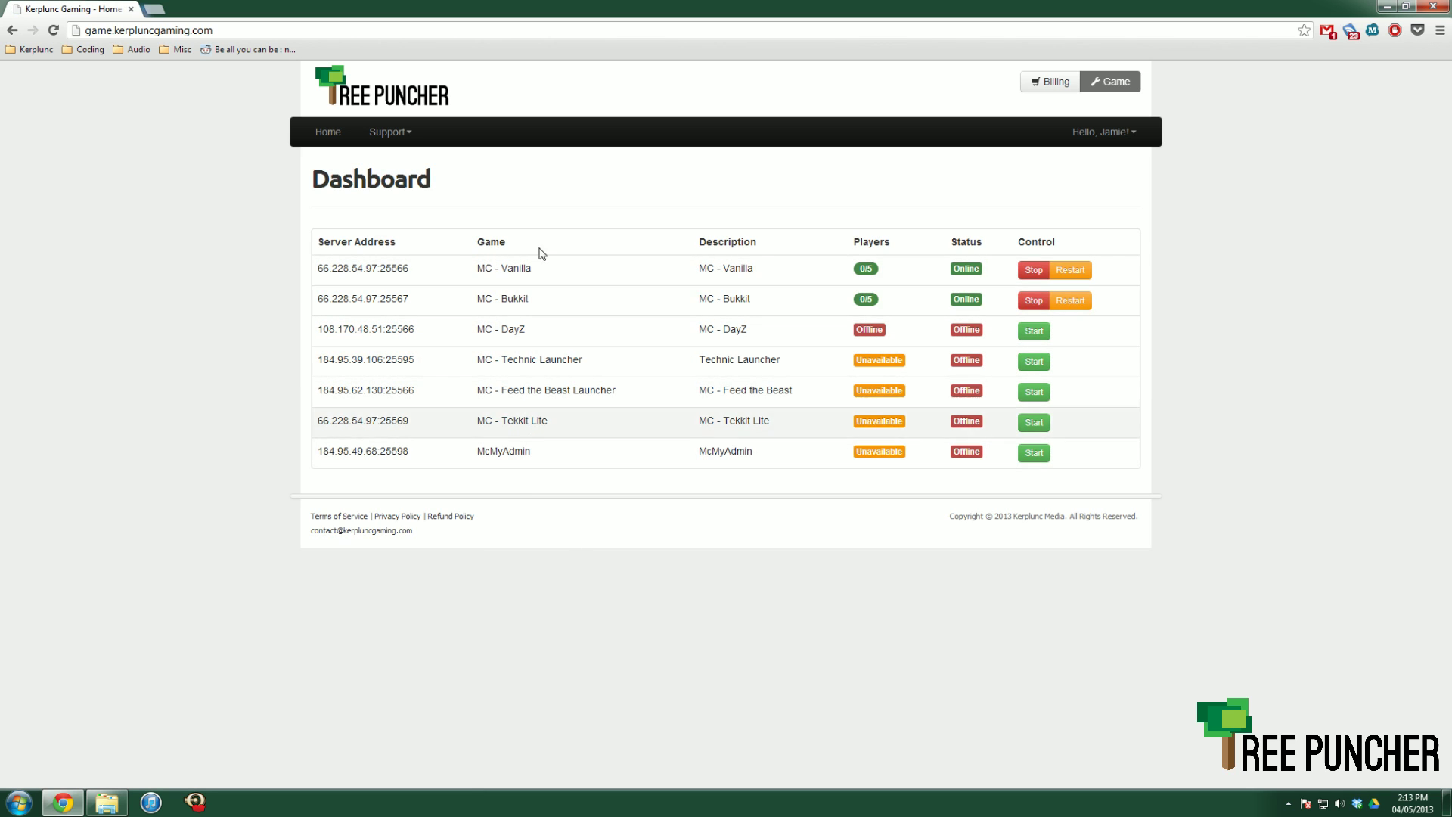
{"action": "left_click", "coordinate": [589, 307]}
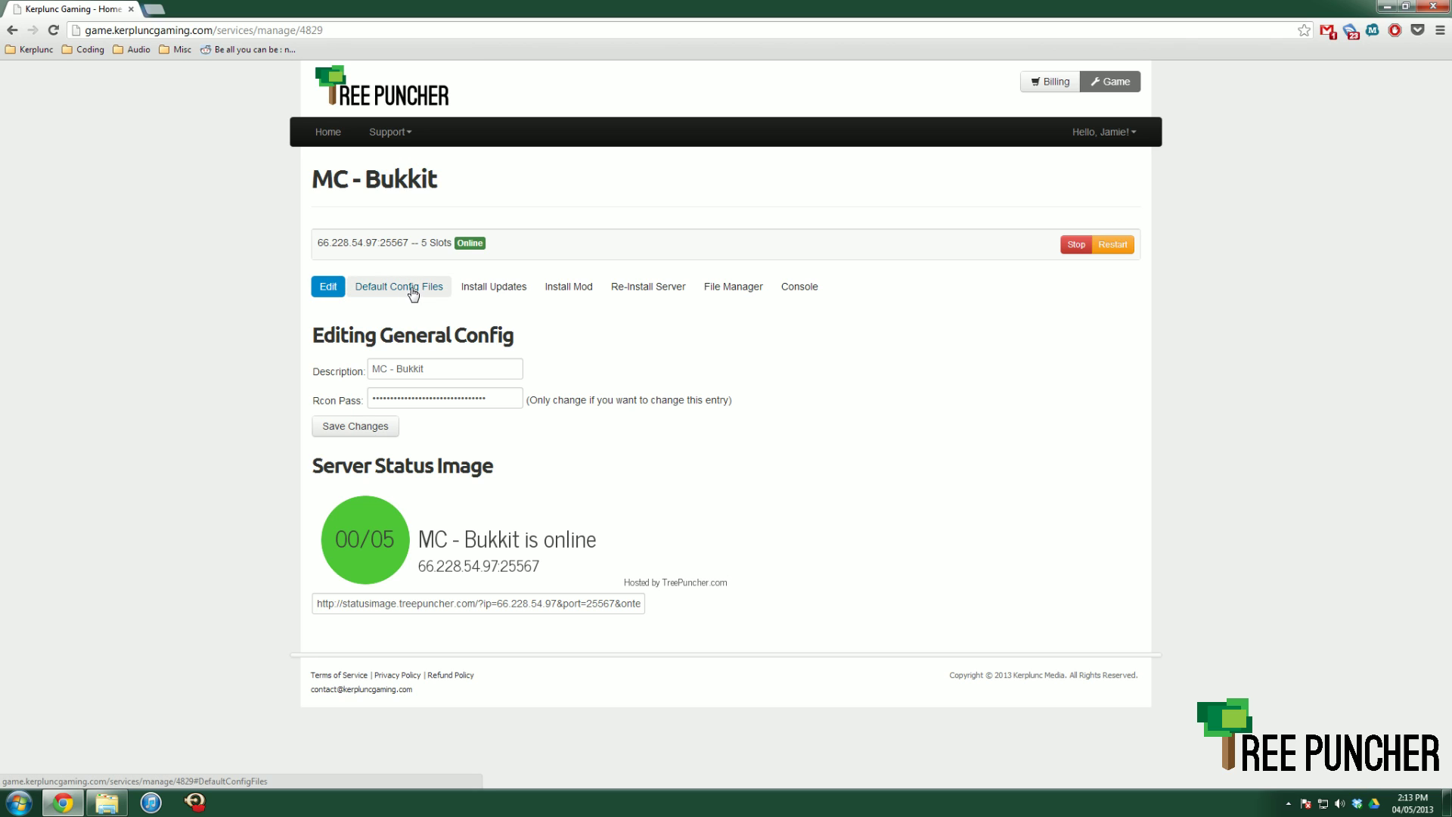
- Show the MC - Bukkit server's Default Config Files in the Config File Manager
{"action": "left_click", "coordinate": [382, 289]}
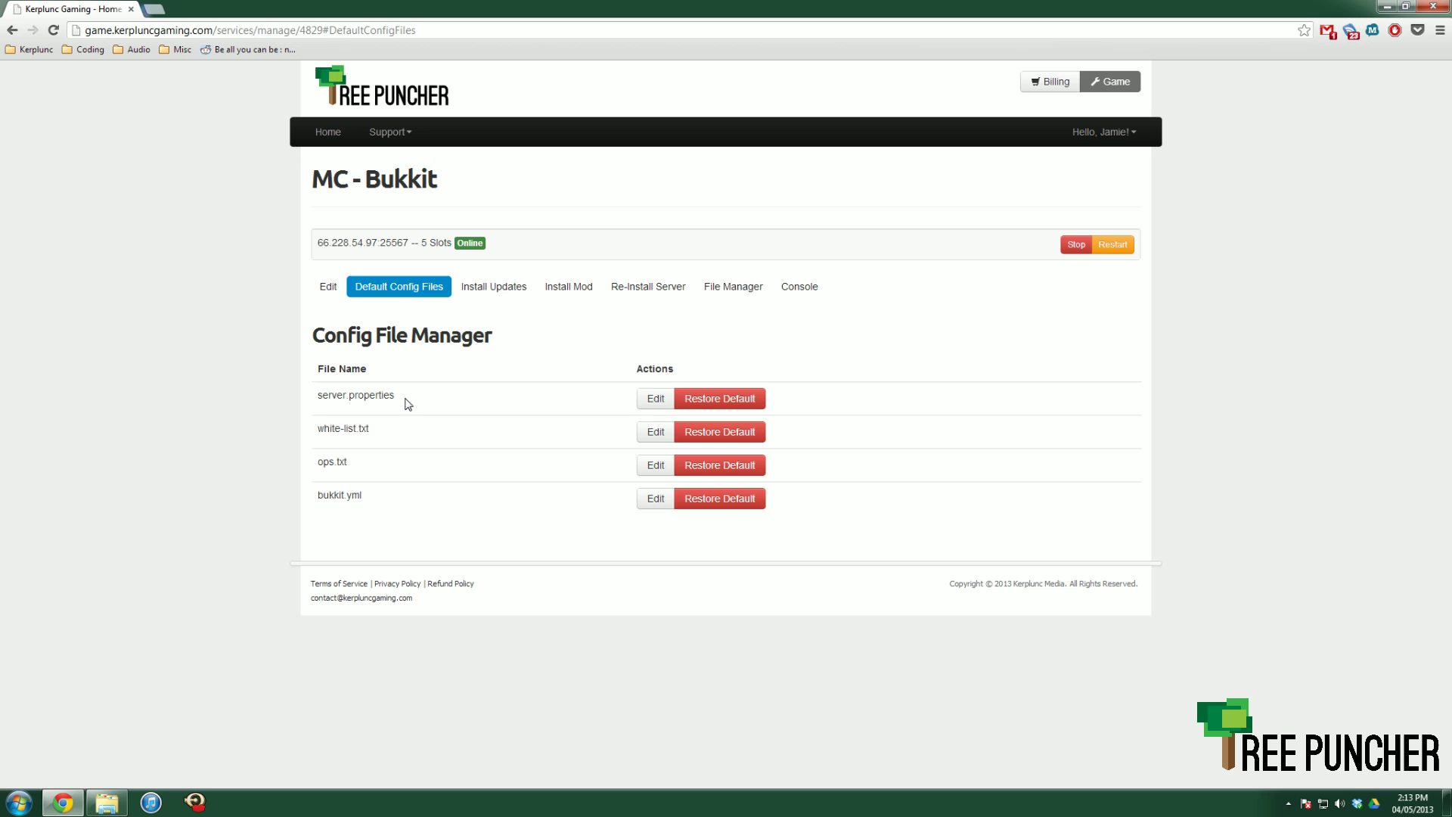
- Open server.properties for editing, look through its settings, and put the cursor at the top
{"action": "left_click", "coordinate": [649, 400]}
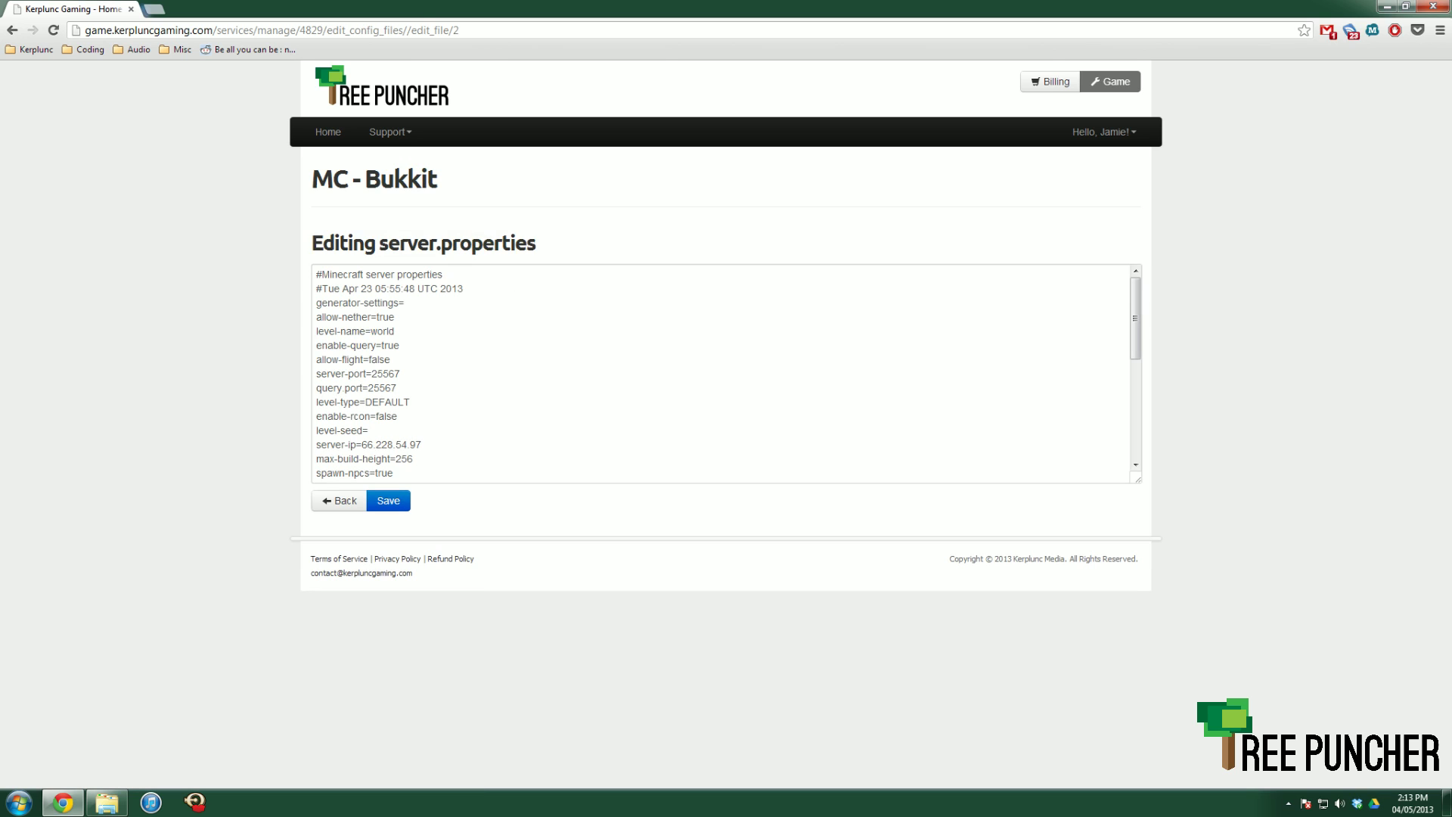
{"action": "scroll", "coordinate": [722, 374], "scroll_direction": "down", "scroll_amount": 10}
{"action": "scroll", "coordinate": [723, 374], "scroll_direction": "up", "scroll_amount": 10}
{"action": "scroll", "coordinate": [723, 374], "scroll_direction": "down", "scroll_amount": 10}
{"action": "scroll", "coordinate": [723, 373], "scroll_direction": "up", "scroll_amount": 10}
{"action": "scroll", "coordinate": [723, 374], "scroll_direction": "down", "scroll_amount": 6}
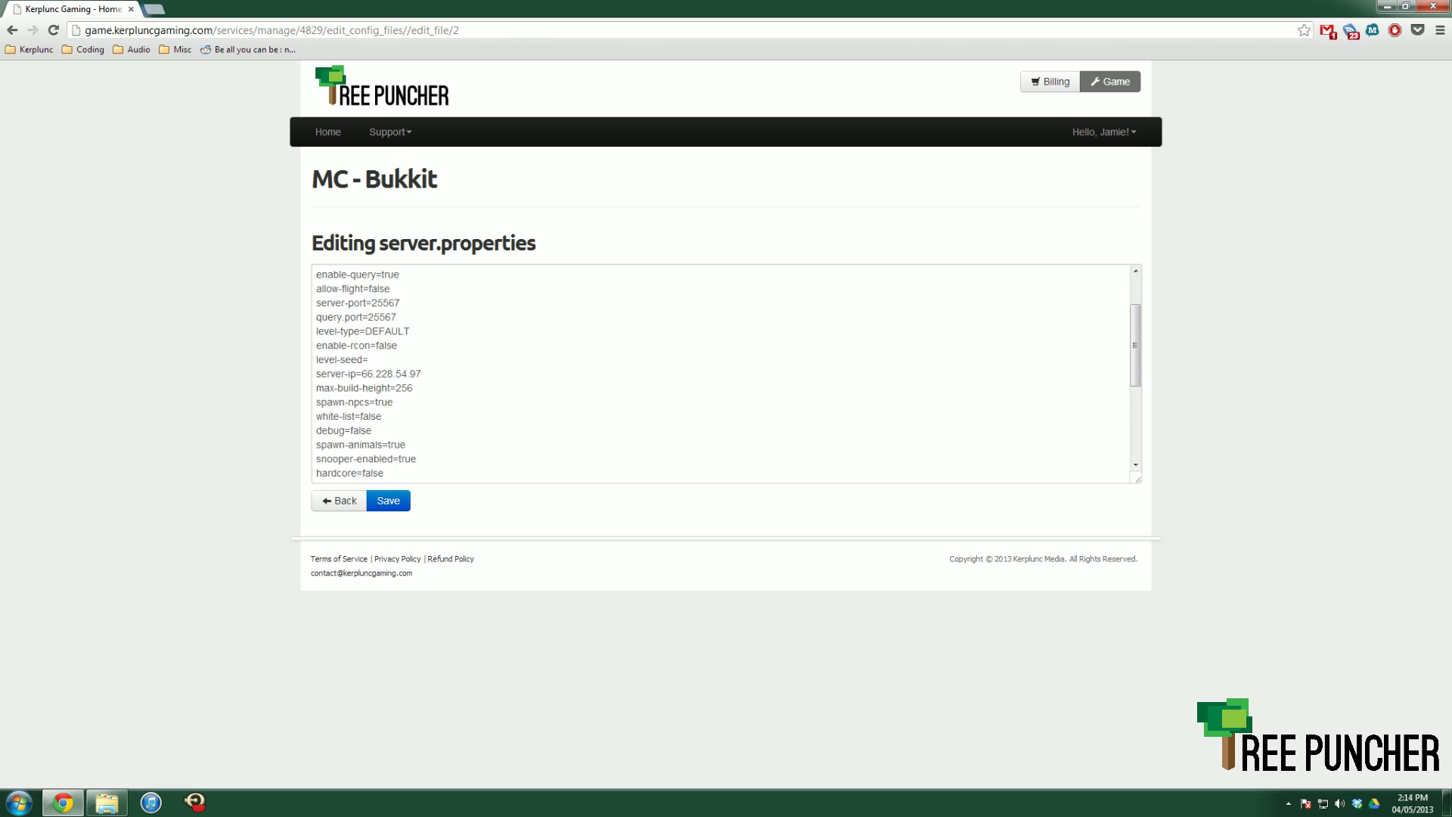
{"action": "scroll", "coordinate": [722, 374], "scroll_direction": "up", "scroll_amount": 6}
{"action": "left_click_drag", "start_coordinate": [409, 288], "coordinate": [316, 274]}
{"action": "left_click", "coordinate": [316, 274]}
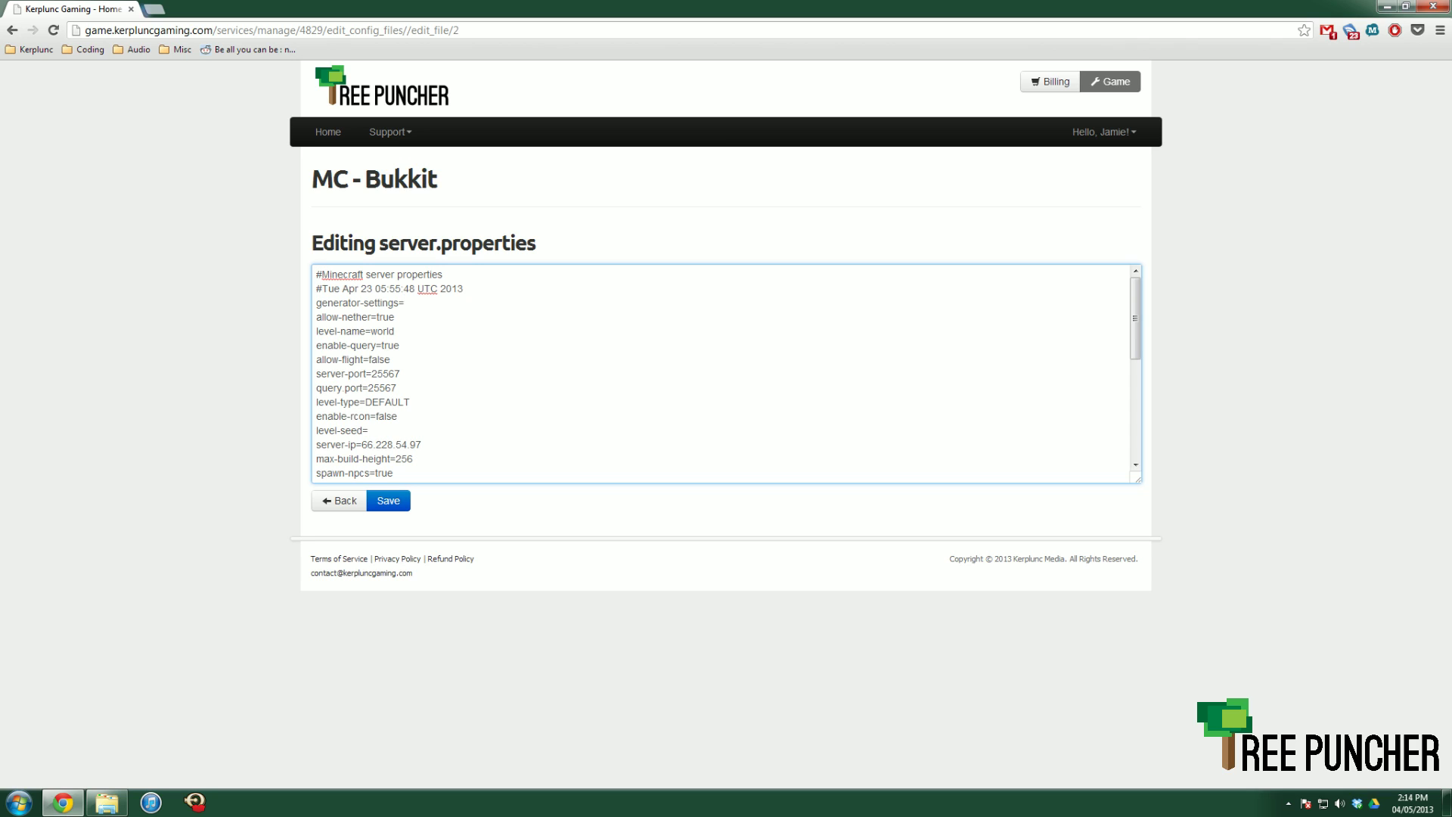
{"action": "key", "text": "Return"}
{"action": "type", "text": "#"}
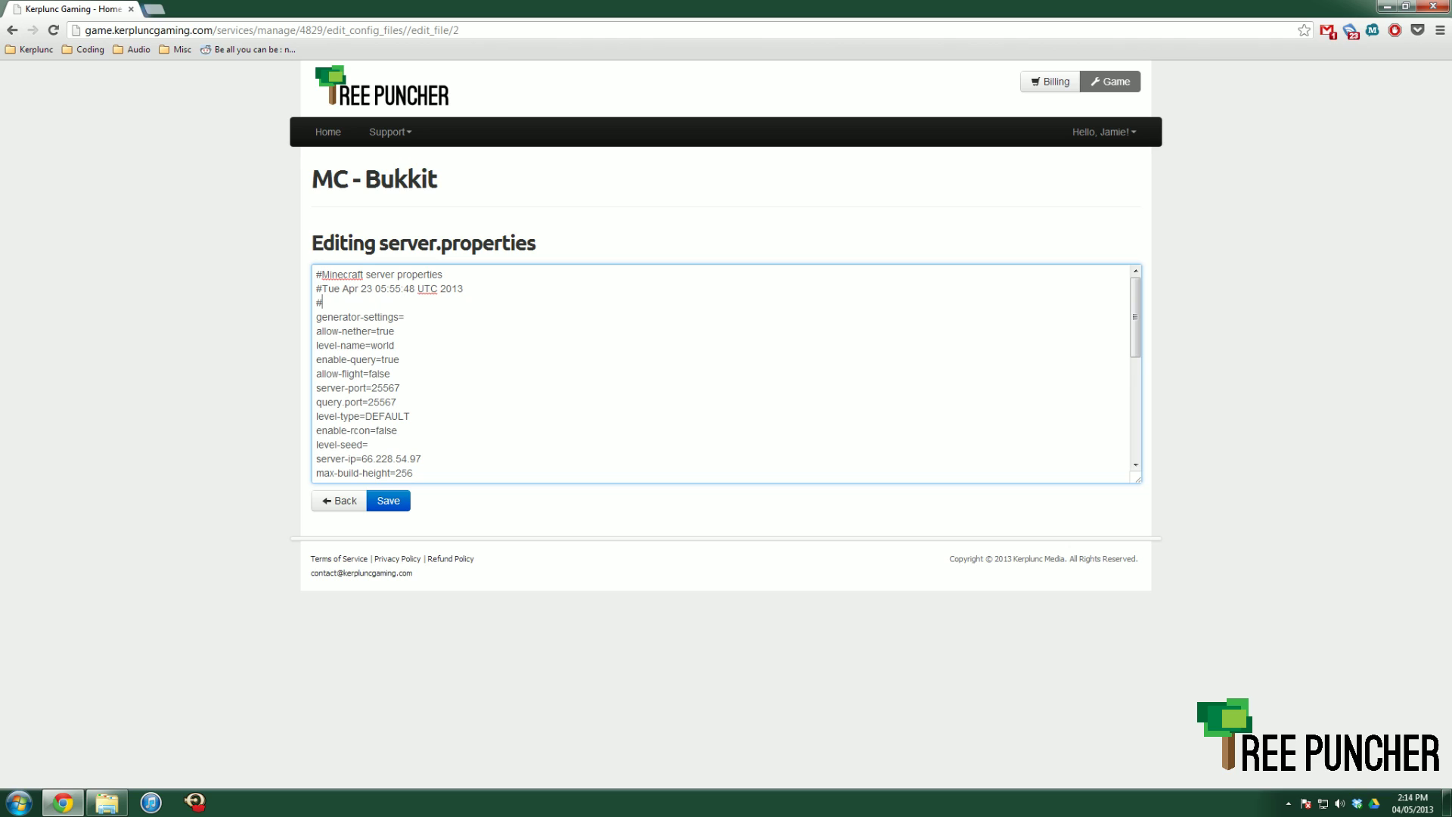
{"action": "type", "text": "this is a cool serve"}
{"action": "key", "text": "BackSpace"}
{"action": "key", "text": "BackSpace"}
{"action": "key", "text": "BackSpace"}
{"action": "key", "text": "BackSpace"}
{"action": "key", "text": "BackSpace"}
{"action": "key", "text": "BackSpace"}
{"action": "key", "text": "BackSpace"}
{"action": "key", "text": "BackSpace"}
{"action": "key", "text": "BackSpace"}
{"action": "key", "text": "BackSpace"}
{"action": "key", "text": "BackSpace"}
{"action": "key", "text": "BackSpace"}
{"action": "key", "text": "BackSpace"}
{"action": "key", "text": "BackSpace"}
{"action": "key", "text": "BackSpace"}
{"action": "key", "text": "BackSpace"}
{"action": "key", "text": "BackSpace"}
{"action": "key", "text": "BackSpace"}
{"action": "key", "text": "BackSpace"}
{"action": "key", "text": "BackSpace"}
{"action": "key", "text": "BackSpace"}
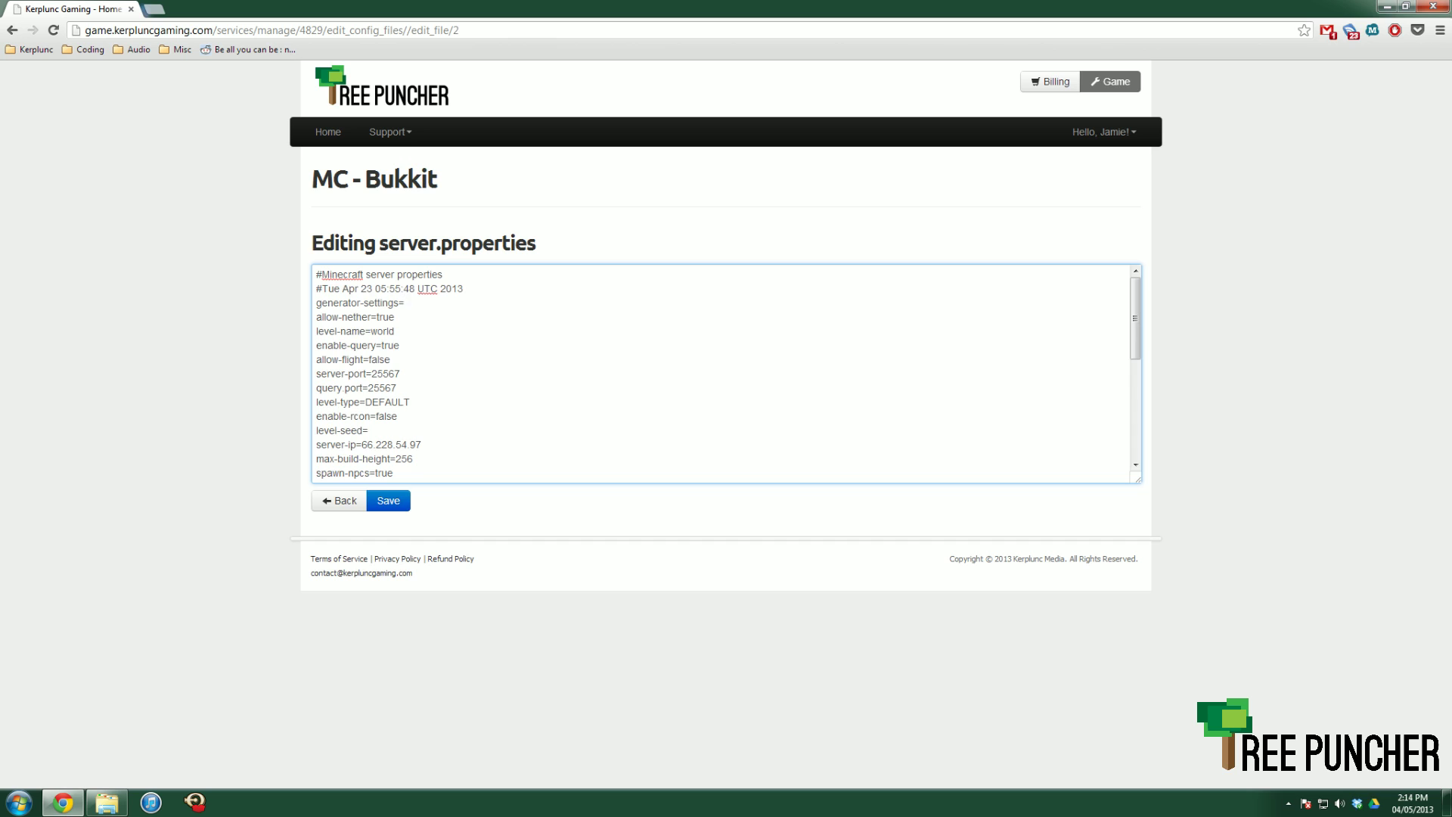
{"action": "scroll", "coordinate": [726, 374], "scroll_direction": "down", "scroll_amount": 10}
{"action": "scroll", "coordinate": [727, 374], "scroll_direction": "up", "scroll_amount": 10}
{"action": "double_click", "coordinate": [385, 317]}
{"action": "type", "text": "false"}
{"action": "key", "text": "BackSpace"}
{"action": "key", "text": "BackSpace"}
{"action": "key", "text": "BackSpace"}
{"action": "key", "text": "BackSpace"}
{"action": "key", "text": "BackSpace"}
{"action": "type", "text": "true"}
{"action": "key", "text": "ctrl+shift+Left"}
{"action": "key", "text": "Right"}
{"action": "type", "text": "alskjfhasdfk"}
{"action": "key", "text": "BackSpace"}
{"action": "key", "text": "BackSpace"}
{"action": "key", "text": "BackSpace"}
{"action": "key", "text": "BackSpace"}
{"action": "key", "text": "BackSpace"}
{"action": "key", "text": "BackSpace"}
{"action": "key", "text": "BackSpace"}
{"action": "key", "text": "BackSpace"}
{"action": "key", "text": "BackSpace"}
{"action": "key", "text": "BackSpace"}
{"action": "key", "text": "BackSpace"}
{"action": "key", "text": "BackSpace"}
{"action": "type", "text": "KAZOO!"}
{"action": "key", "text": "BackSpace"}
{"action": "key", "text": "BackSpace"}
{"action": "key", "text": "BackSpace"}
{"action": "key", "text": "BackSpace"}
{"action": "key", "text": "BackSpace"}
{"action": "key", "text": "BackSpace"}
{"action": "key", "text": "shift+Left"}
{"action": "key", "text": "shift+Left"}
{"action": "key", "text": "shift+Left"}
{"action": "key", "text": "shift+Left"}
{"action": "key", "text": "shift+Left"}
{"action": "key", "text": "Right"}
{"action": "key", "text": "Down"}
{"action": "key", "text": "Down"}
{"action": "key", "text": "Down"}
{"action": "key", "text": "Down"}
{"action": "key", "text": "Down"}
{"action": "key", "text": "Down"}
{"action": "key", "text": "Down"}
{"action": "key", "text": "Down"}
{"action": "key", "text": "Down"}
{"action": "key", "text": "Down"}
{"action": "key", "text": "Down"}
{"action": "key", "text": "Down"}
{"action": "key", "text": "Down"}
{"action": "key", "text": "Down"}
{"action": "key", "text": "Down"}
{"action": "key", "text": "Down"}
{"action": "key", "text": "Down"}
{"action": "key", "text": "Down"}
{"action": "key", "text": "Down"}
{"action": "key", "text": "Down"}
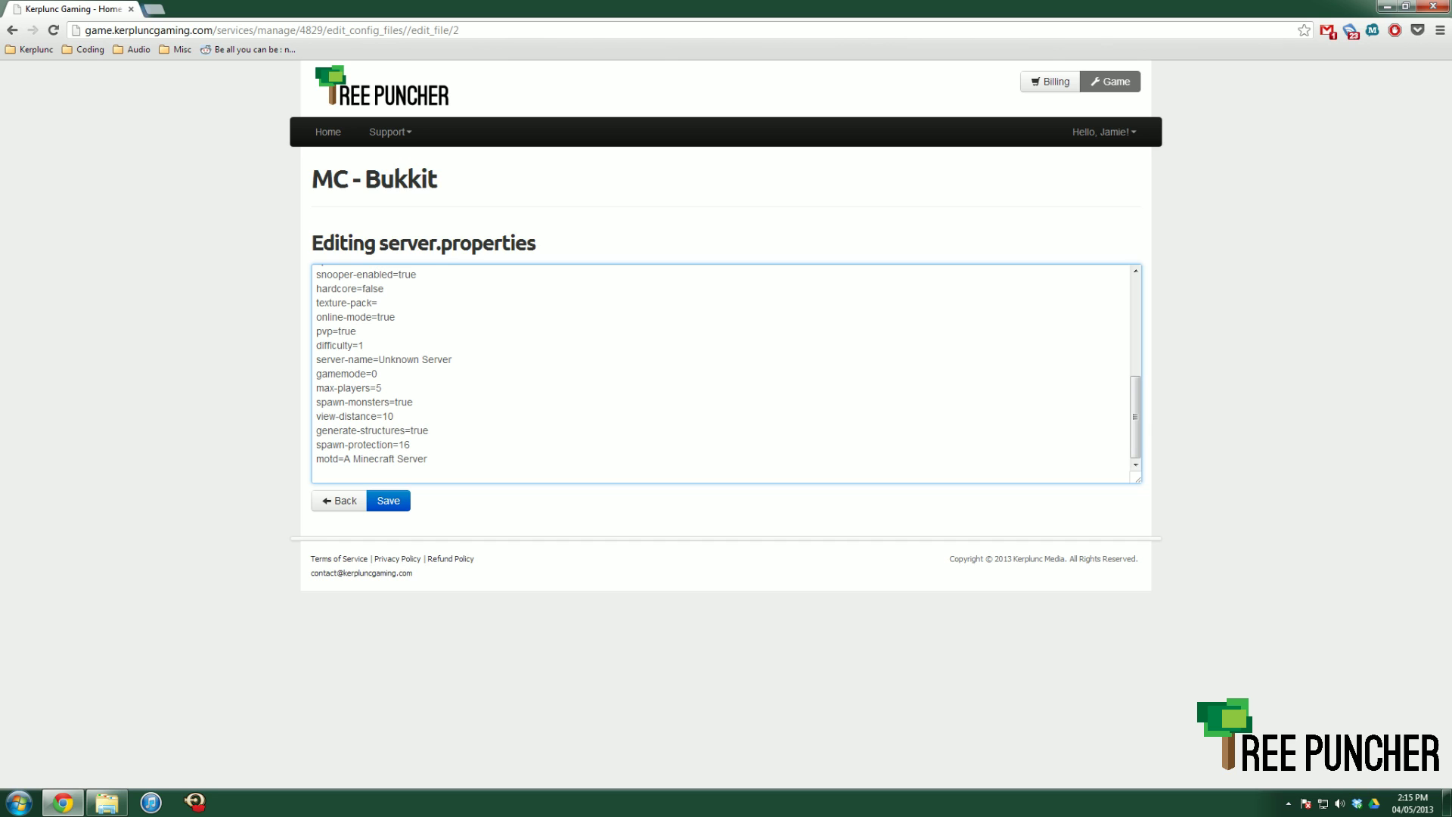
{"action": "scroll", "coordinate": [723, 371], "scroll_direction": "up", "scroll_amount": 10}
{"action": "left_click", "coordinate": [400, 374]}
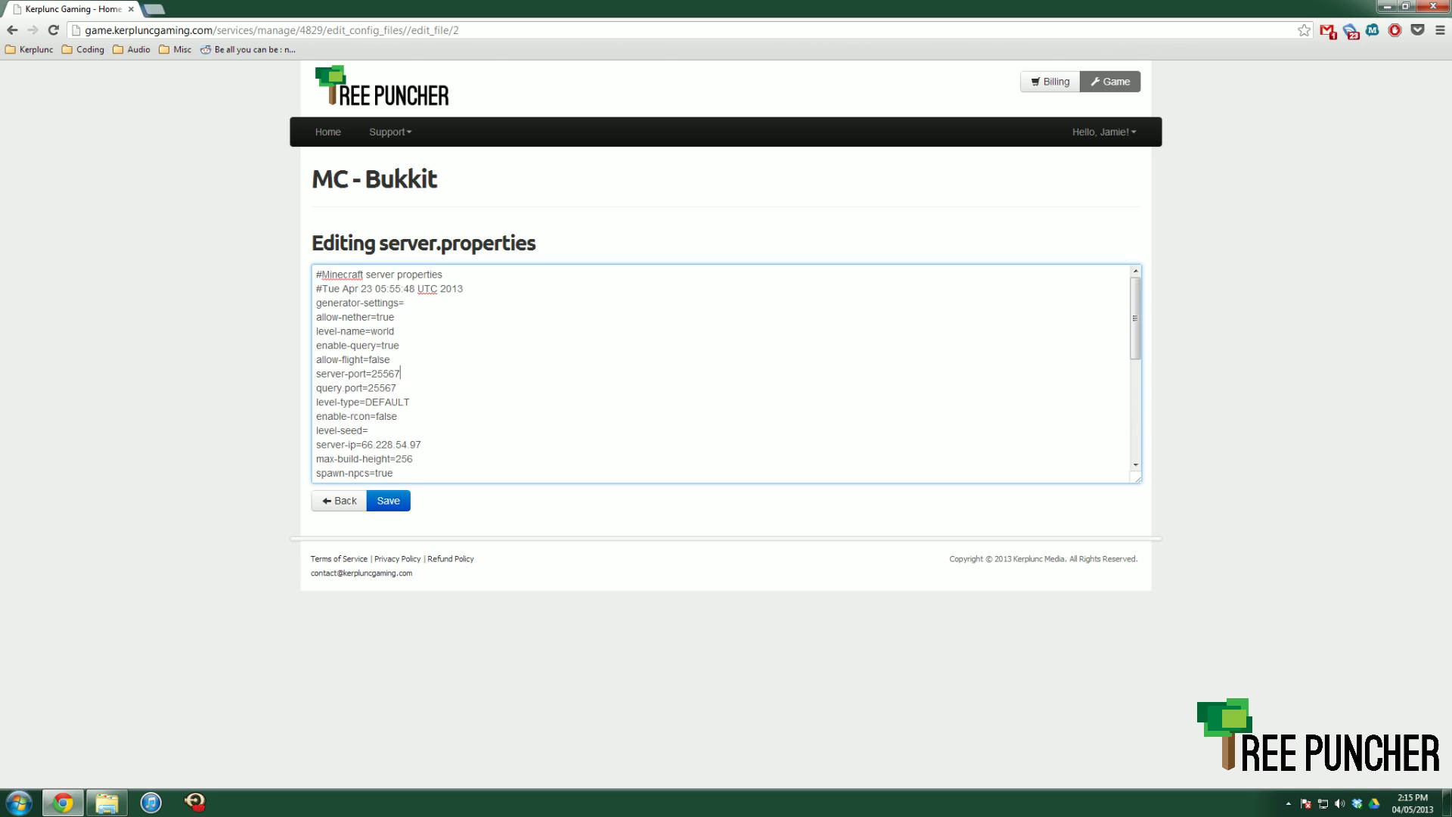
{"action": "scroll", "coordinate": [723, 370], "scroll_direction": "down", "scroll_amount": 10}
{"action": "double_click", "coordinate": [383, 388]}
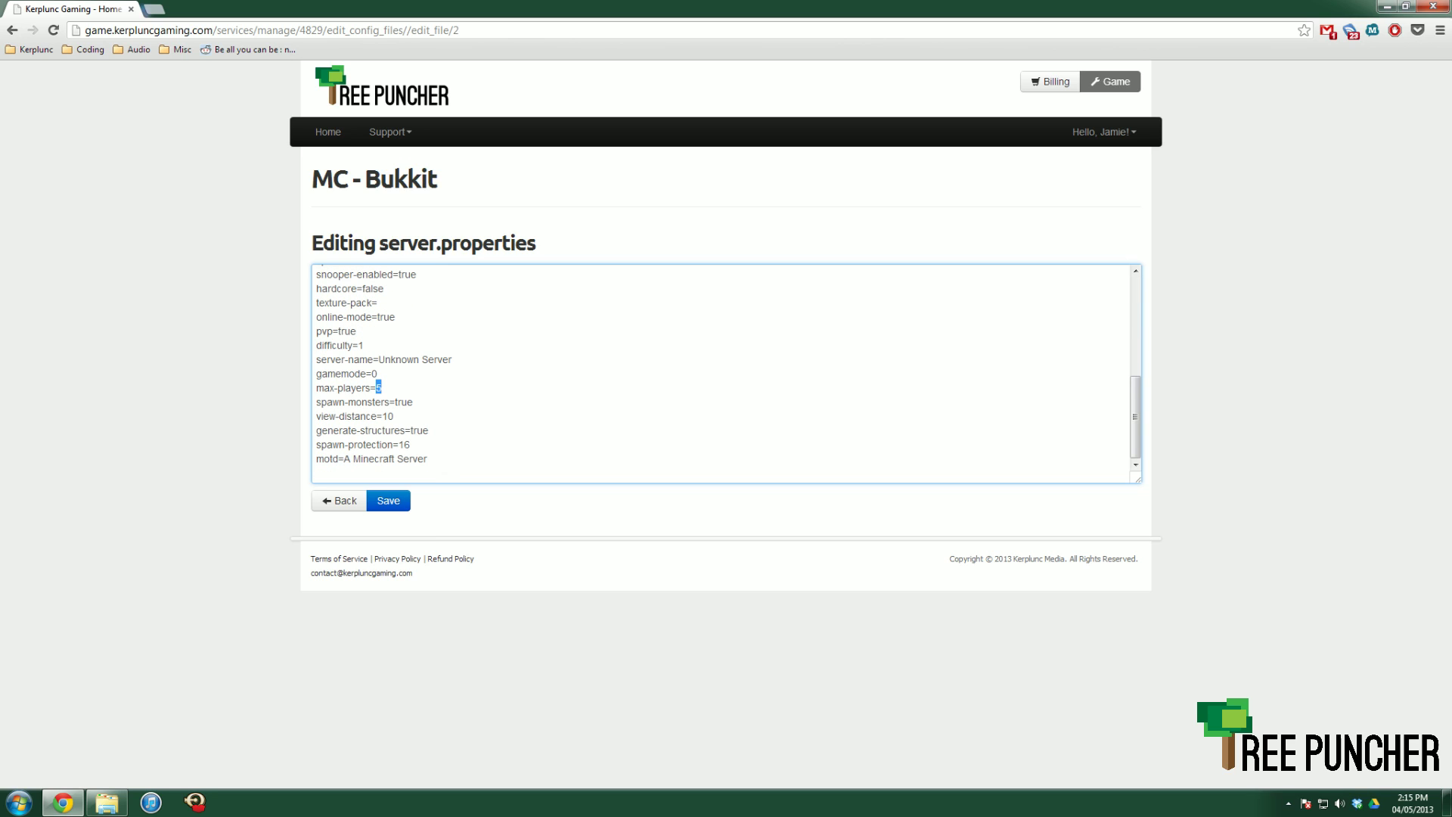
{"action": "left_click", "coordinate": [382, 388]}
{"action": "scroll", "coordinate": [726, 374], "scroll_direction": "up", "scroll_amount": 4}
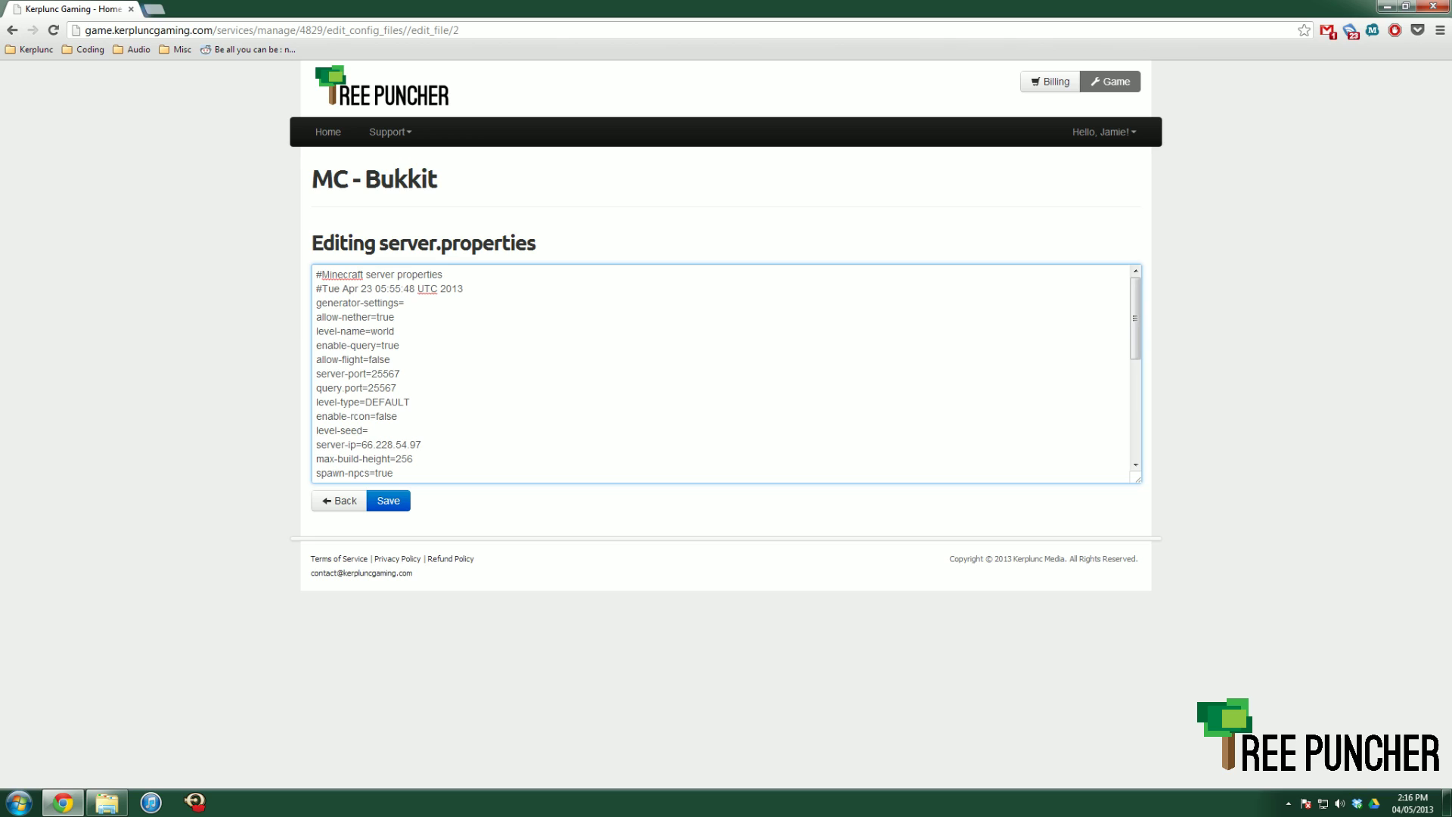
{"action": "left_click_drag", "start_coordinate": [395, 317], "coordinate": [316, 317]}
{"action": "left_click_drag", "start_coordinate": [395, 331], "coordinate": [316, 331]}
{"action": "left_click_drag", "start_coordinate": [390, 360], "coordinate": [316, 345]}
{"action": "left_click", "coordinate": [391, 359]}
{"action": "double_click", "coordinate": [390, 345]}
{"action": "double_click", "coordinate": [379, 360]}
{"action": "left_click", "coordinate": [400, 374]}
{"action": "triple_click", "coordinate": [401, 374]}
{"action": "left_click_drag", "start_coordinate": [396, 388], "coordinate": [317, 402]}
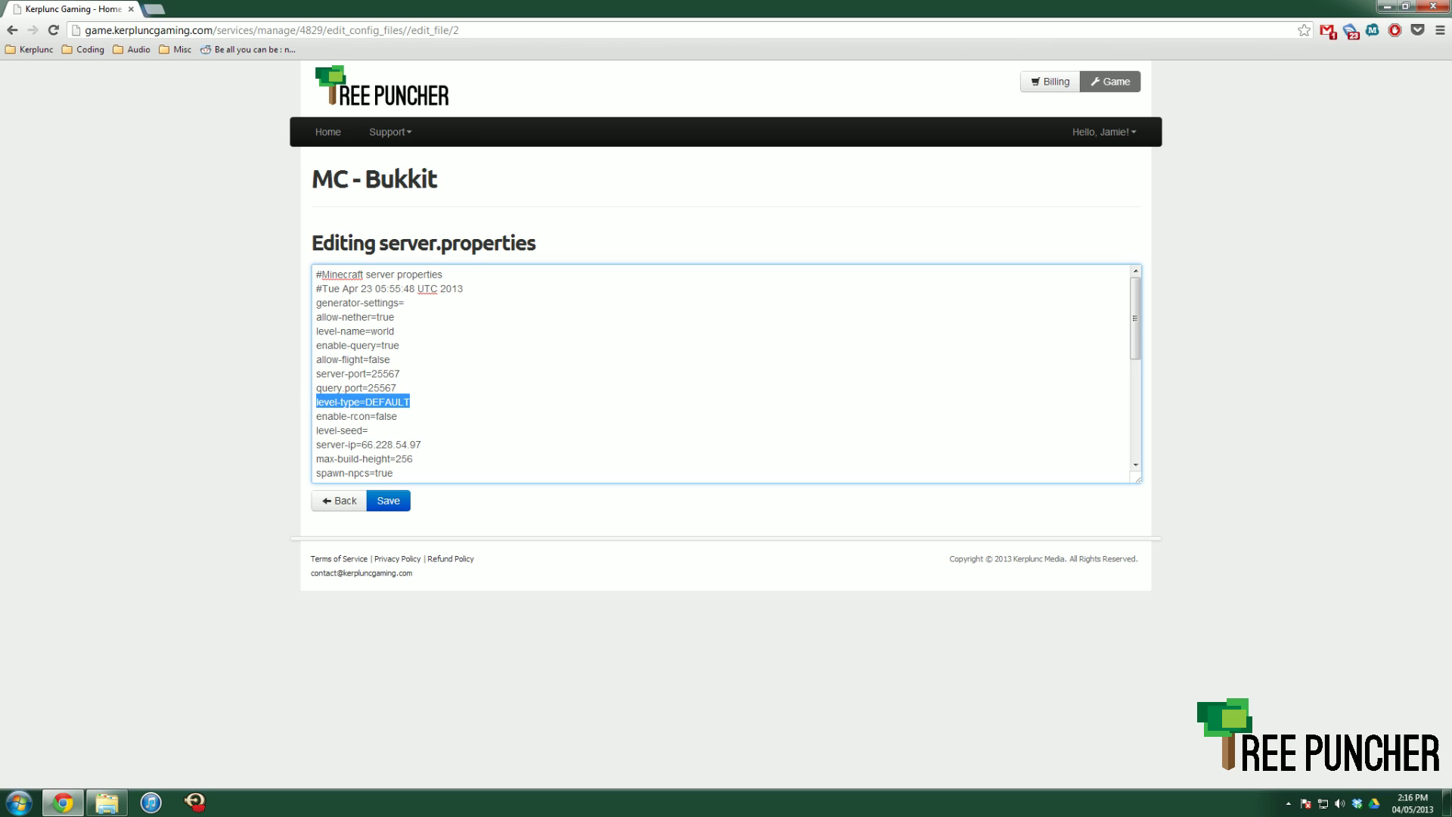
{"action": "left_click", "coordinate": [397, 416]}
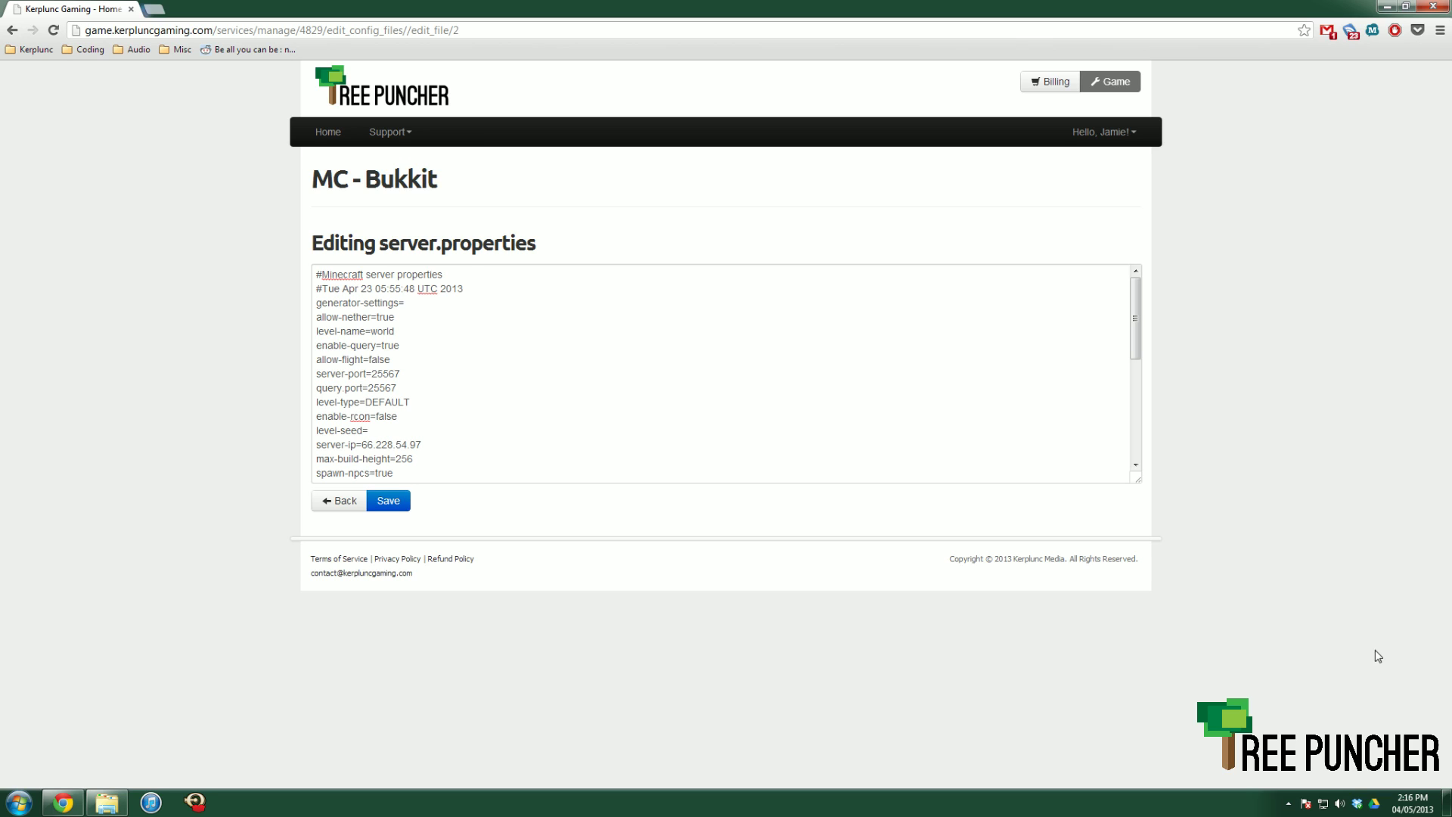
- Change level-type from DEFAULT to FLAT, then to LARGEBIOMES, then start restoring DEFAULT
{"action": "left_click_drag", "start_coordinate": [410, 402], "coordinate": [365, 401]}
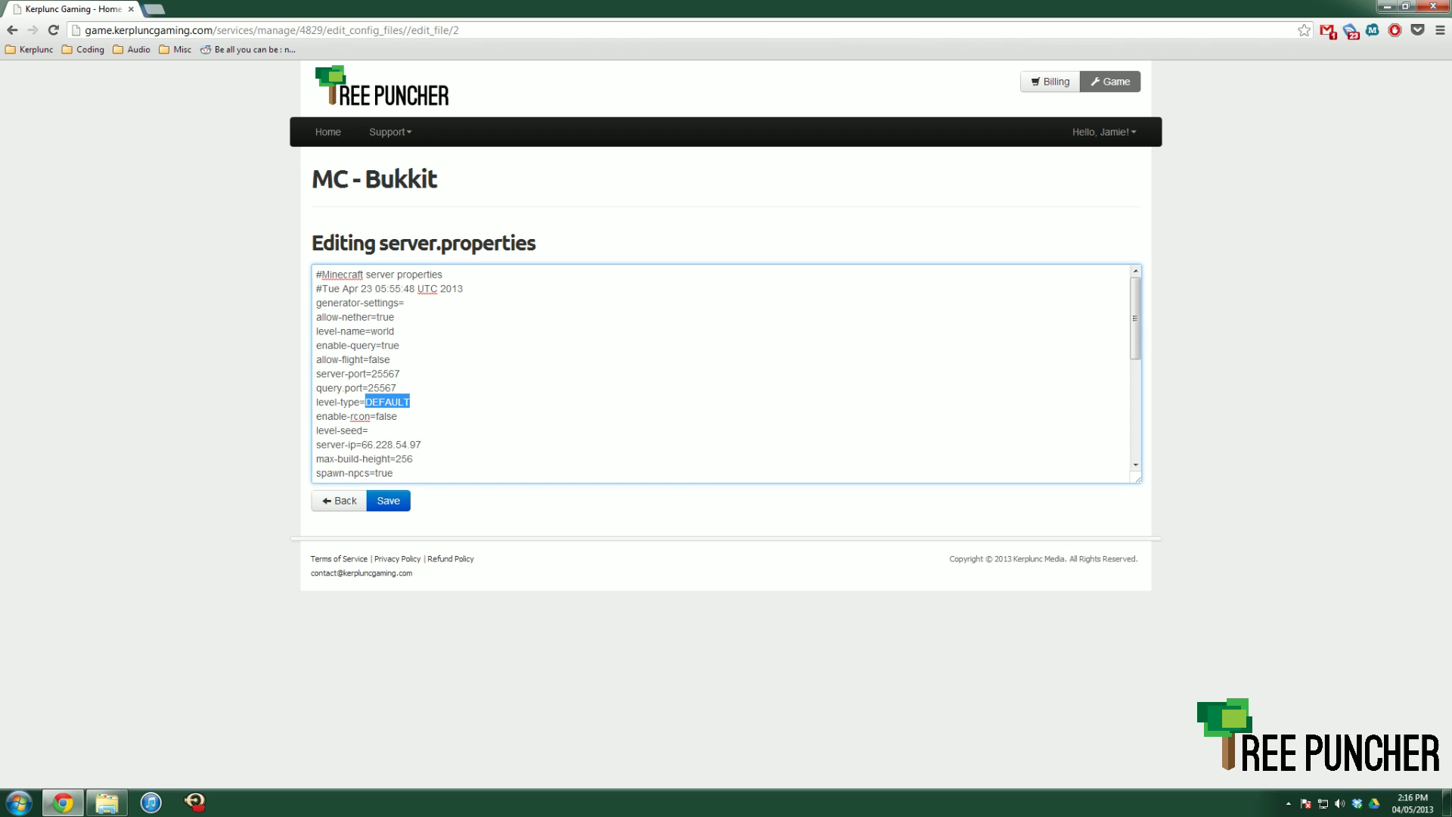
{"action": "type", "text": "F"}
{"action": "type", "text": "LAT"}
{"action": "key", "text": "BackSpace"}
{"action": "key", "text": "BackSpace"}
{"action": "key", "text": "BackSpace"}
{"action": "key", "text": "BackSpace"}
{"action": "type", "text": "LARGEBIOMES"}
{"action": "key", "text": "BackSpace"}
{"action": "key", "text": "BackSpace"}
{"action": "key", "text": "BackSpace"}
{"action": "key", "text": "BackSpace"}
{"action": "key", "text": "BackSpace"}
{"action": "key", "text": "BackSpace"}
{"action": "key", "text": "BackSpace"}
{"action": "key", "text": "BackSpace"}
{"action": "key", "text": "BackSpace"}
{"action": "key", "text": "BackSpace"}
{"action": "key", "text": "BackSpace"}
{"action": "type", "text": "DEFAULT"}
- Try sample level-seed values, 7777744 and a text seed, then erase the seed again
{"action": "type", "text": "7777744"}
{"action": "key", "text": "BackSpace"}
{"action": "key", "text": "BackSpace"}
{"action": "key", "text": "BackSpace"}
{"action": "key", "text": "BackSpace"}
{"action": "key", "text": "BackSpace"}
{"action": "key", "text": "BackSpace"}
{"action": "key", "text": "BackSpace"}
{"action": "key", "text": "BackSpace"}
{"action": "key", "text": "BackSpace"}
{"action": "type", "text": "=Mattsucksan"}
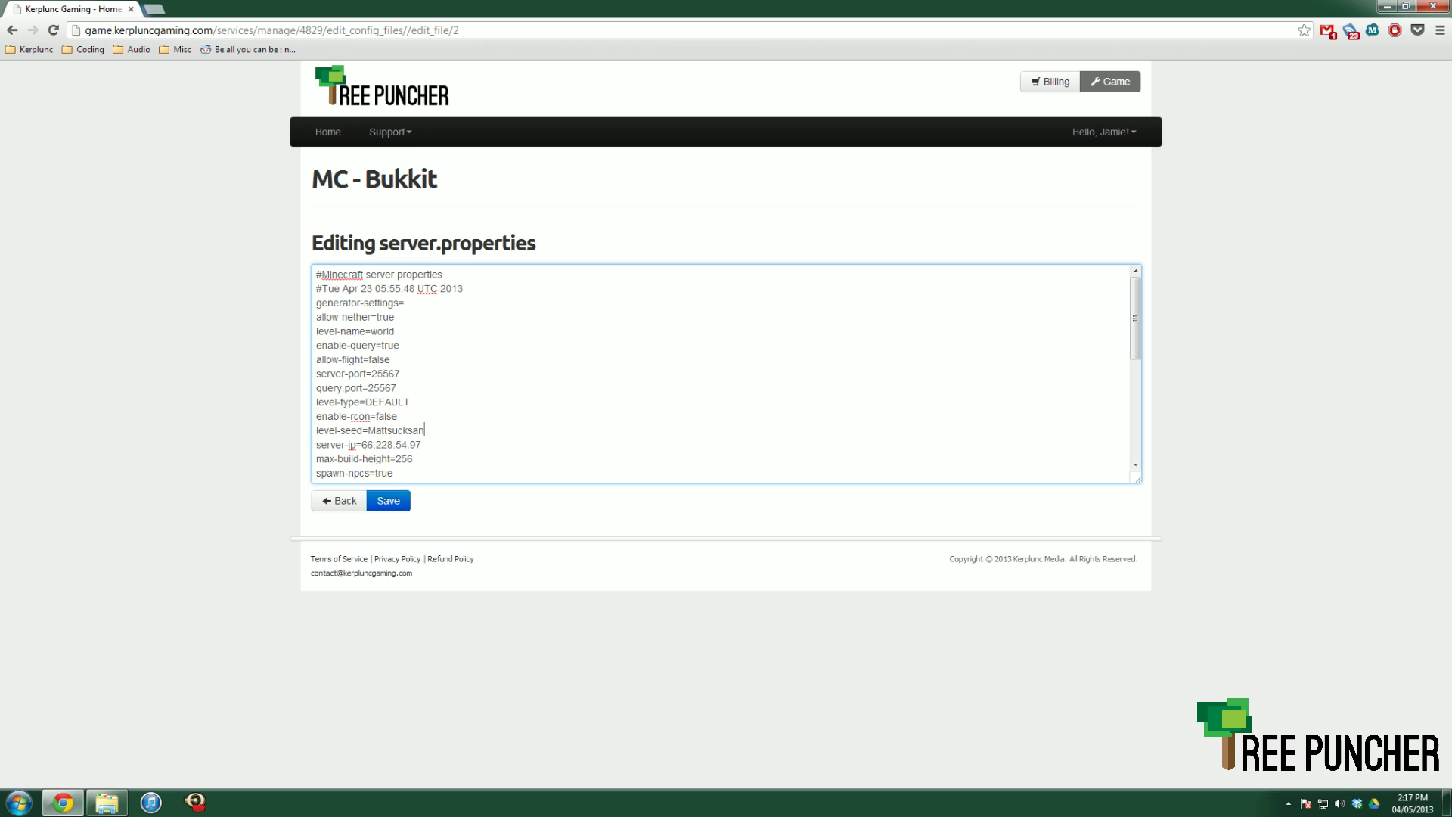
{"action": "type", "text": "djamierule"}
{"action": "key", "text": "BackSpace"}
{"action": "key", "text": "BackSpace"}
{"action": "key", "text": "BackSpace"}
{"action": "key", "text": "BackSpace"}
{"action": "key", "text": "BackSpace"}
{"action": "key", "text": "BackSpace"}
{"action": "key", "text": "BackSpace"}
{"action": "key", "text": "BackSpace"}
{"action": "key", "text": "BackSpace"}
{"action": "key", "text": "BackSpace"}
{"action": "key", "text": "BackSpace"}
{"action": "key", "text": "BackSpace"}
{"action": "key", "text": "BackSpace"}
{"action": "key", "text": "BackSpace"}
{"action": "key", "text": "BackSpace"}
{"action": "key", "text": "BackSpace"}
{"action": "key", "text": "BackSpace"}
{"action": "key", "text": "BackSpace"}
{"action": "key", "text": "BackSpace"}
{"action": "key", "text": "BackSpace"}
{"action": "scroll", "coordinate": [723, 373], "scroll_direction": "down", "scroll_amount": 1}
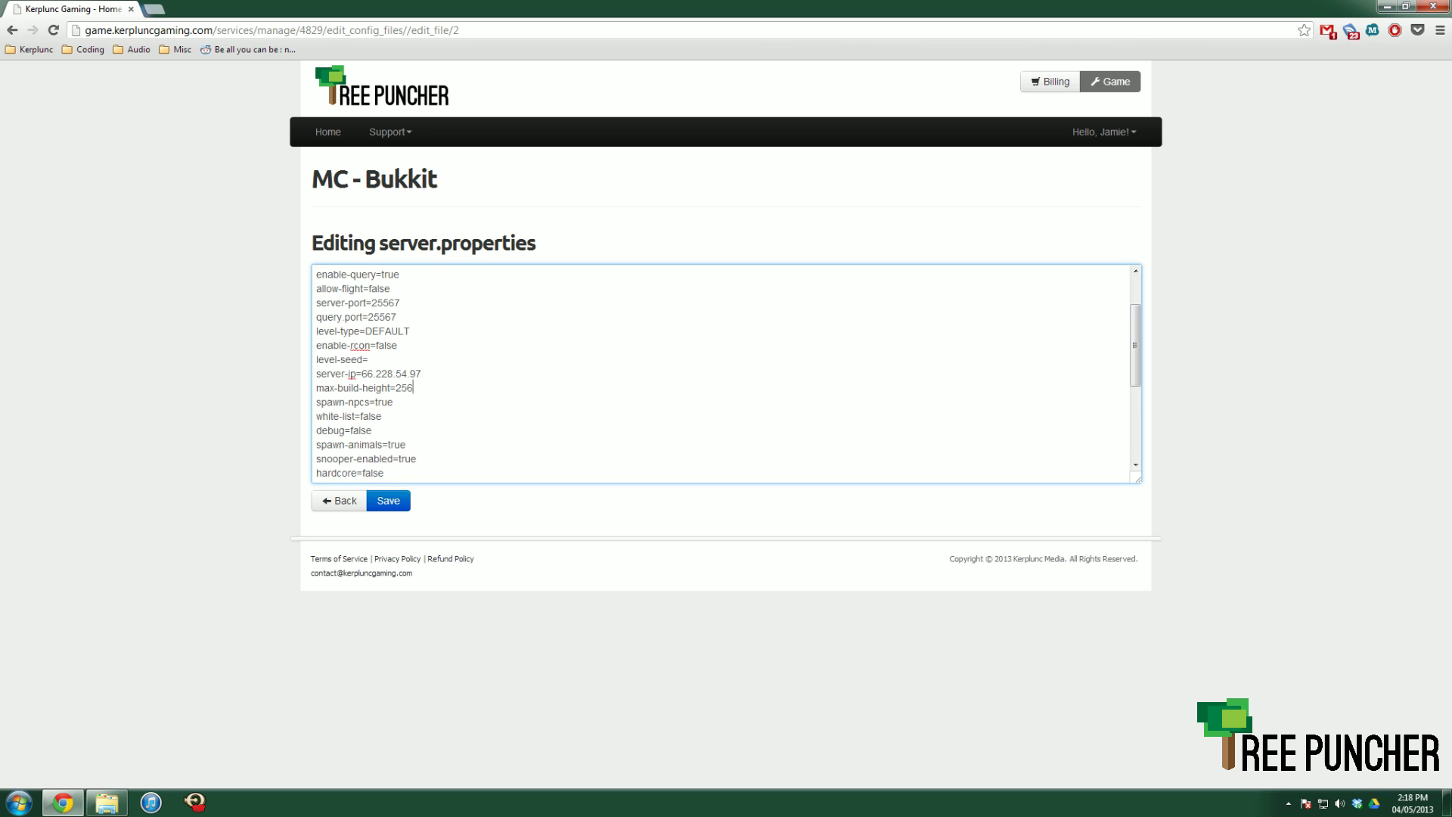
{"action": "key", "text": "Down"}
{"action": "scroll", "coordinate": [726, 373], "scroll_direction": "down", "scroll_amount": 2}
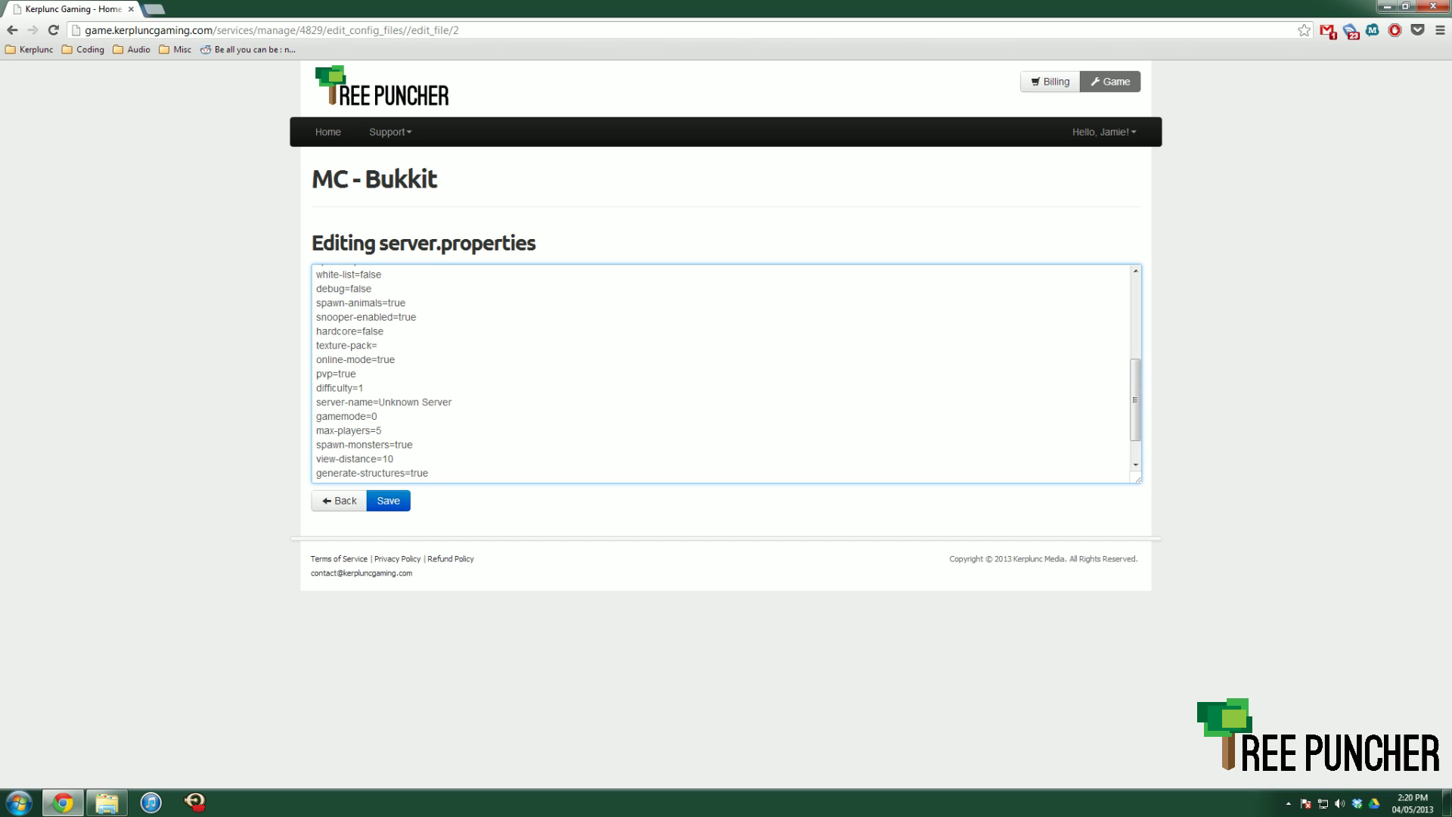
{"action": "left_click", "coordinate": [364, 387]}
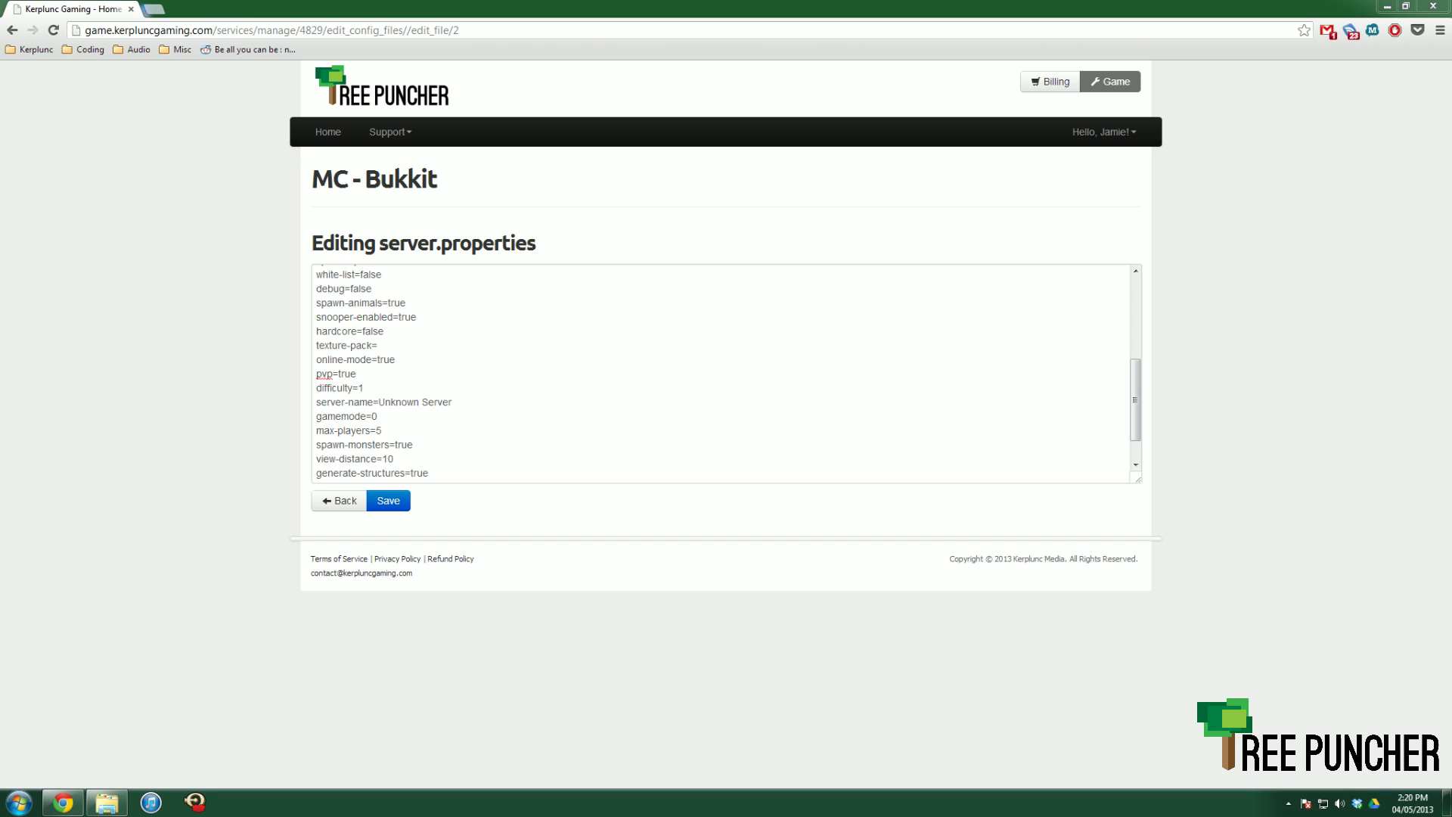
{"action": "key", "text": "alt+Tab"}
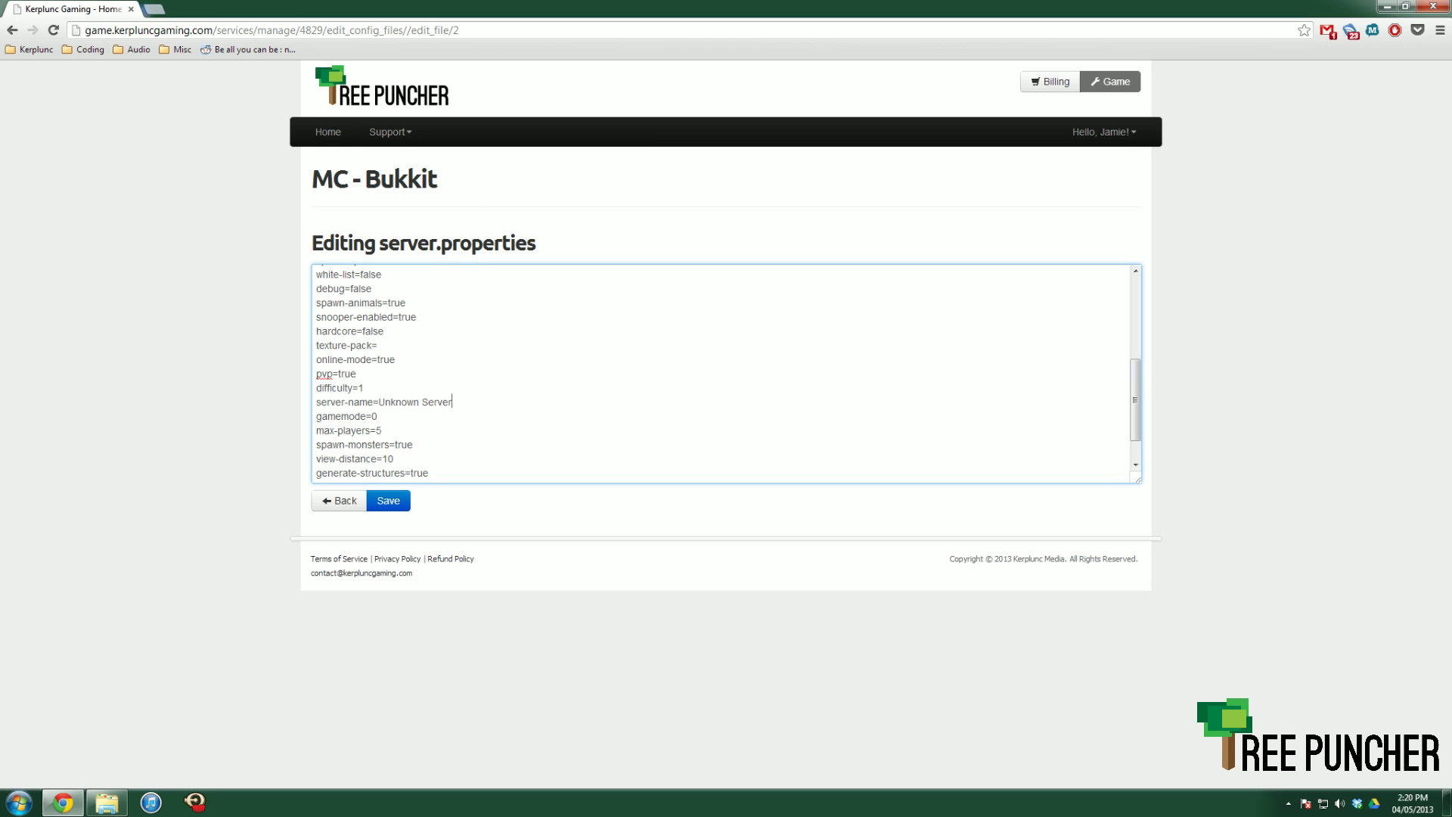
{"action": "key", "text": "shift+Left"}
{"action": "key", "text": "shift+Left"}
{"action": "key", "text": "shift+Left"}
{"action": "key", "text": "shift+Left"}
{"action": "key", "text": "shift+Left"}
{"action": "key", "text": "shift+Left"}
{"action": "key", "text": "shift+Left"}
{"action": "key", "text": "shift+Left"}
{"action": "key", "text": "shift+Left"}
{"action": "key", "text": "shift+Left"}
{"action": "key", "text": "shift+Left"}
{"action": "key", "text": "shift+Left"}
{"action": "key", "text": "shift+Left"}
{"action": "key", "text": "shift+Left"}
{"action": "key", "text": "Down"}
{"action": "key", "text": "alt+Tab"}
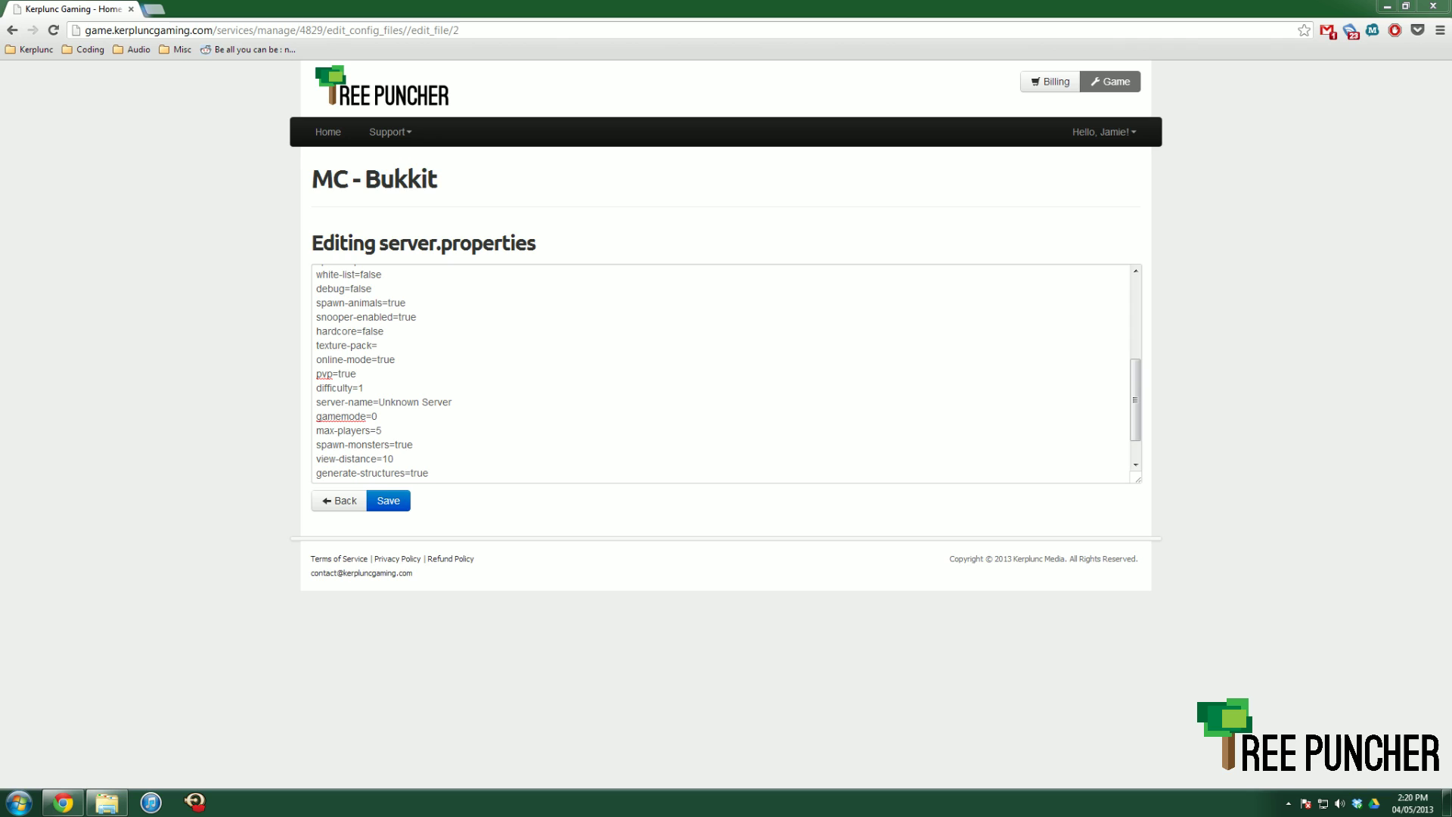
{"action": "left_click", "coordinate": [382, 429]}
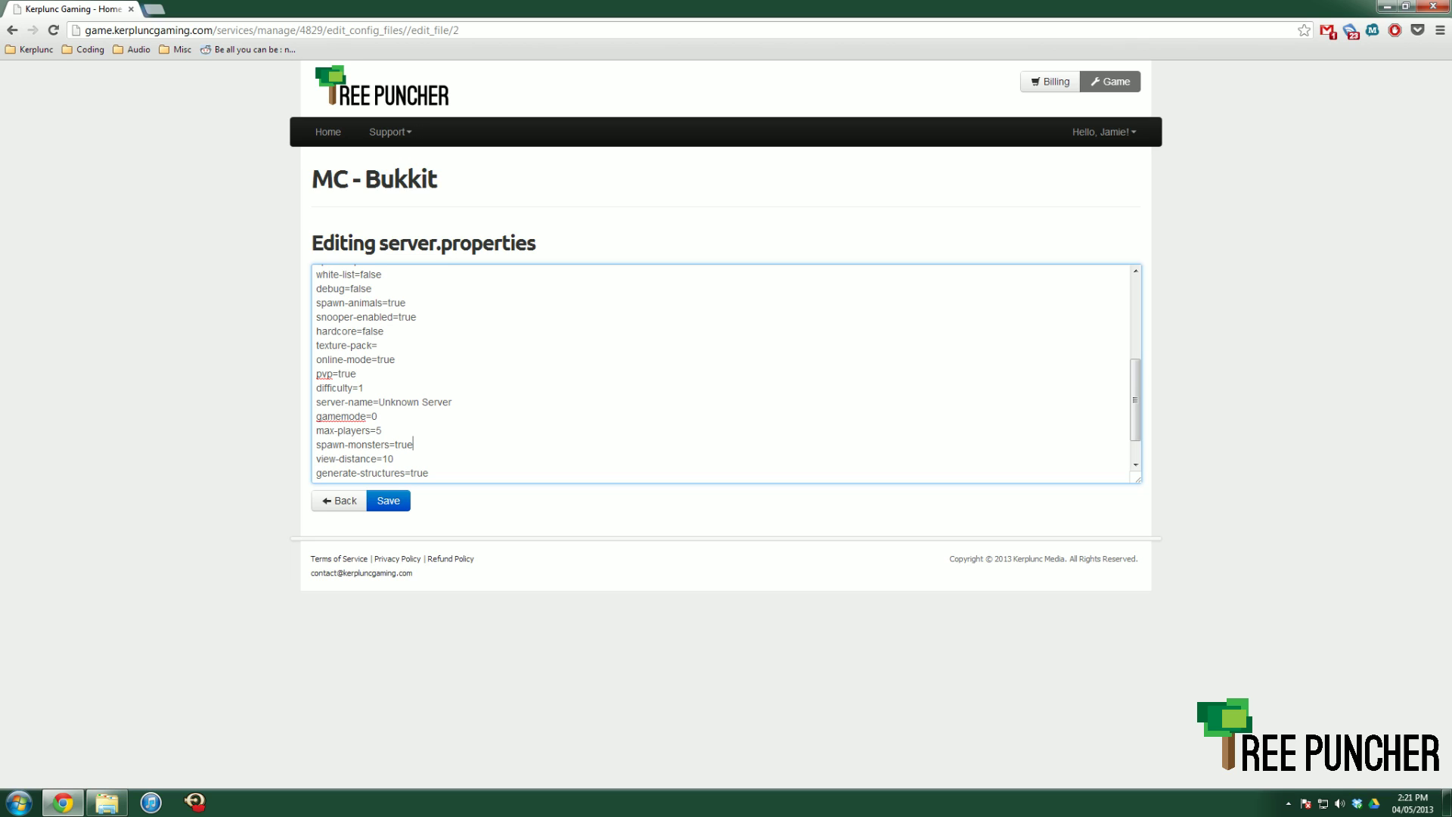
{"action": "left_click", "coordinate": [394, 458]}
{"action": "scroll", "coordinate": [723, 374], "scroll_direction": "down", "scroll_amount": 1}
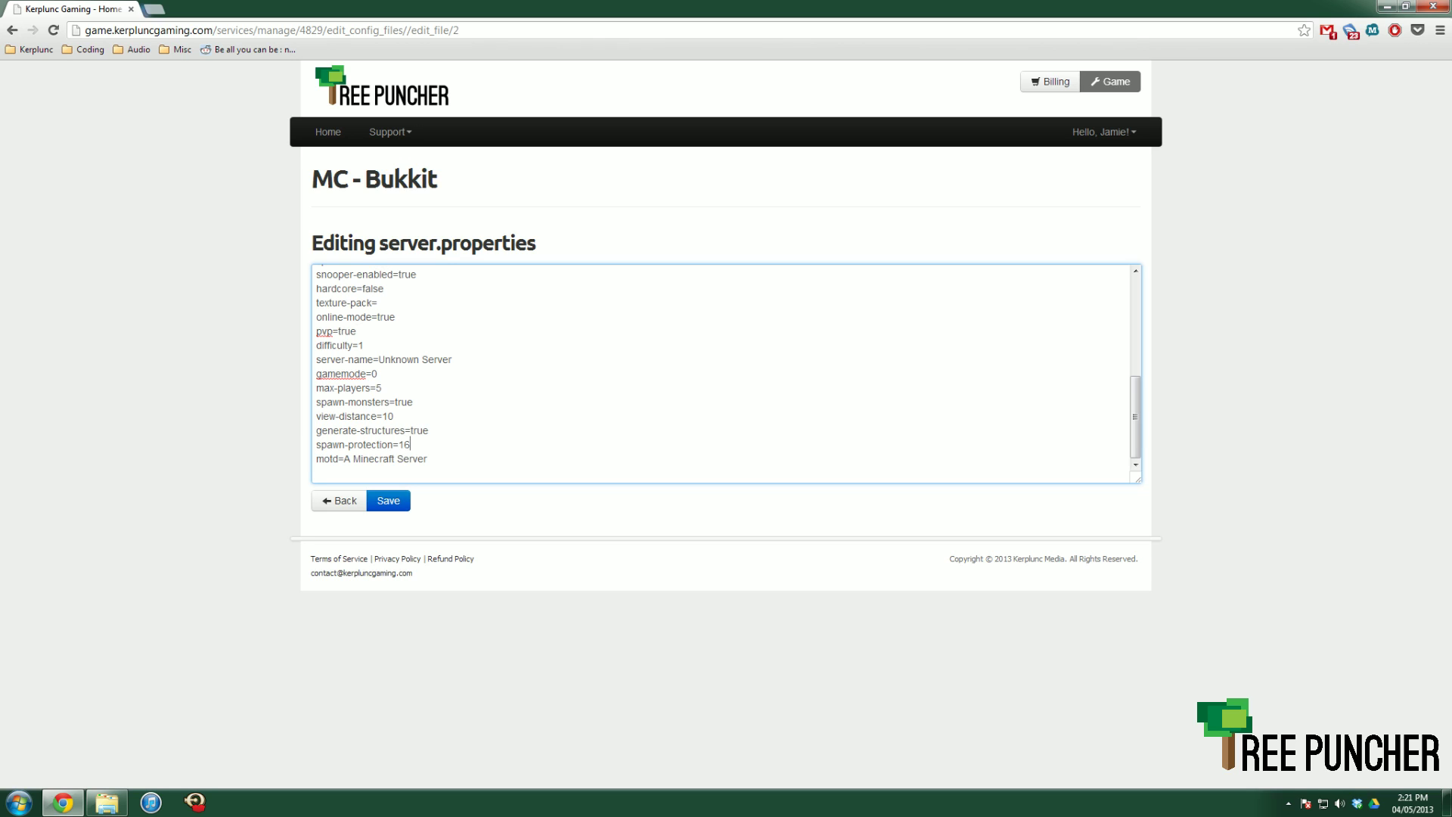
{"action": "key", "text": "Down"}
{"action": "key", "text": "End"}
{"action": "key", "text": "ctrl+shift+Left"}
{"action": "key", "text": "ctrl+shift+Left"}
{"action": "key", "text": "ctrl+shift+Left"}
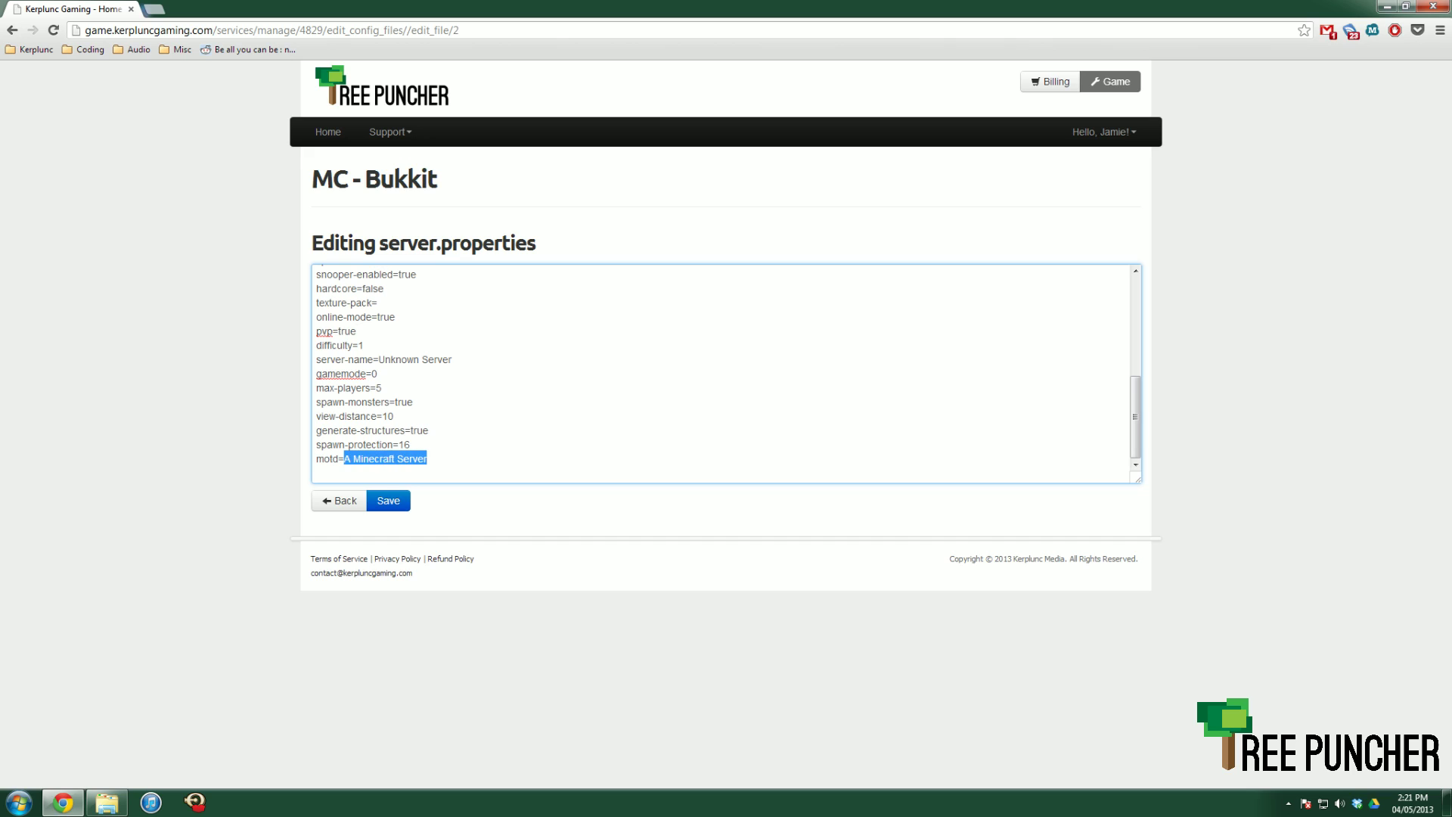
- Replace the motd value 'A Minecraft Server' with a custom joke message
{"action": "type", "text": "Matt "}
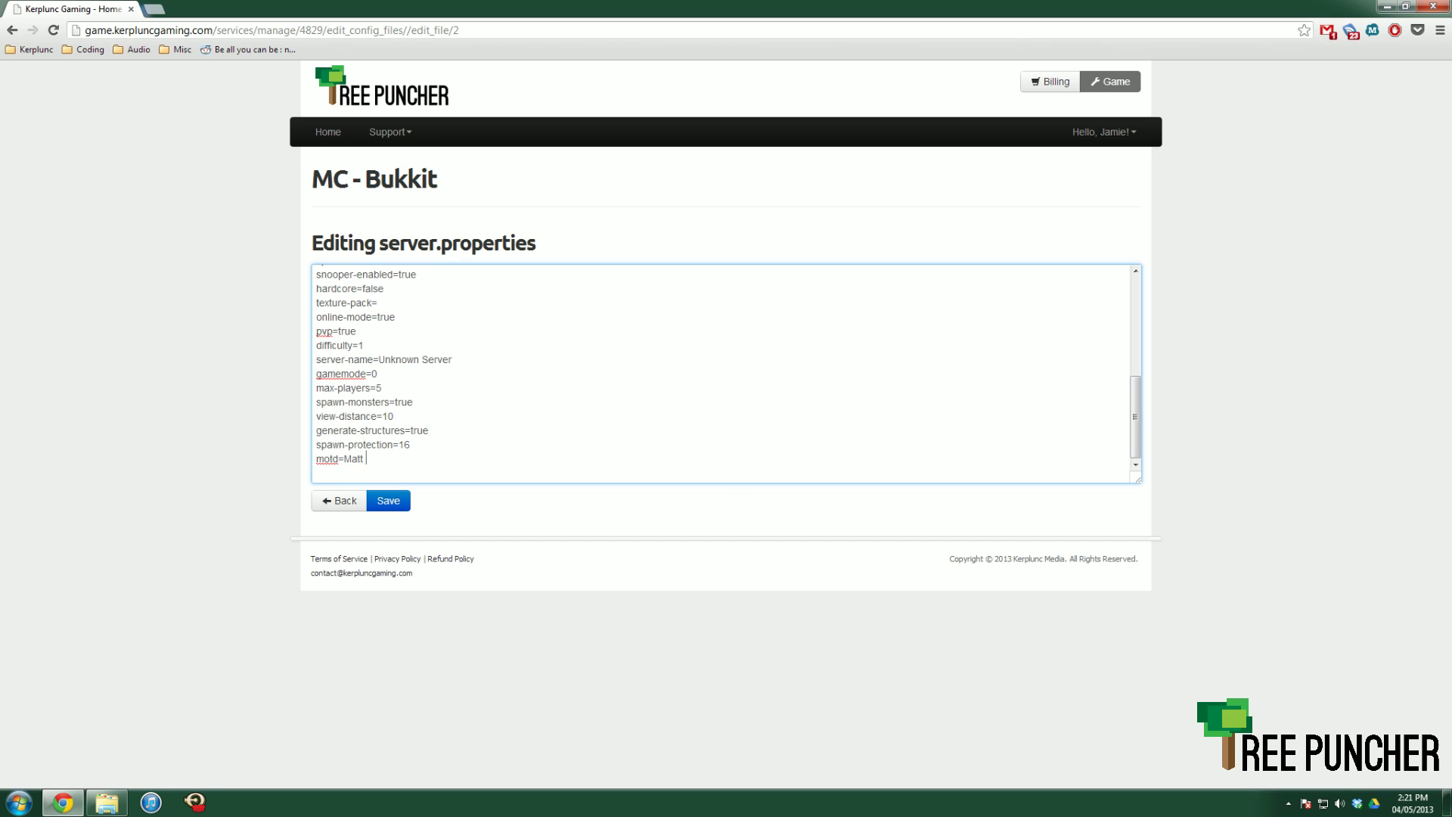
{"action": "type", "text": "Sucks a whole bunch!"}
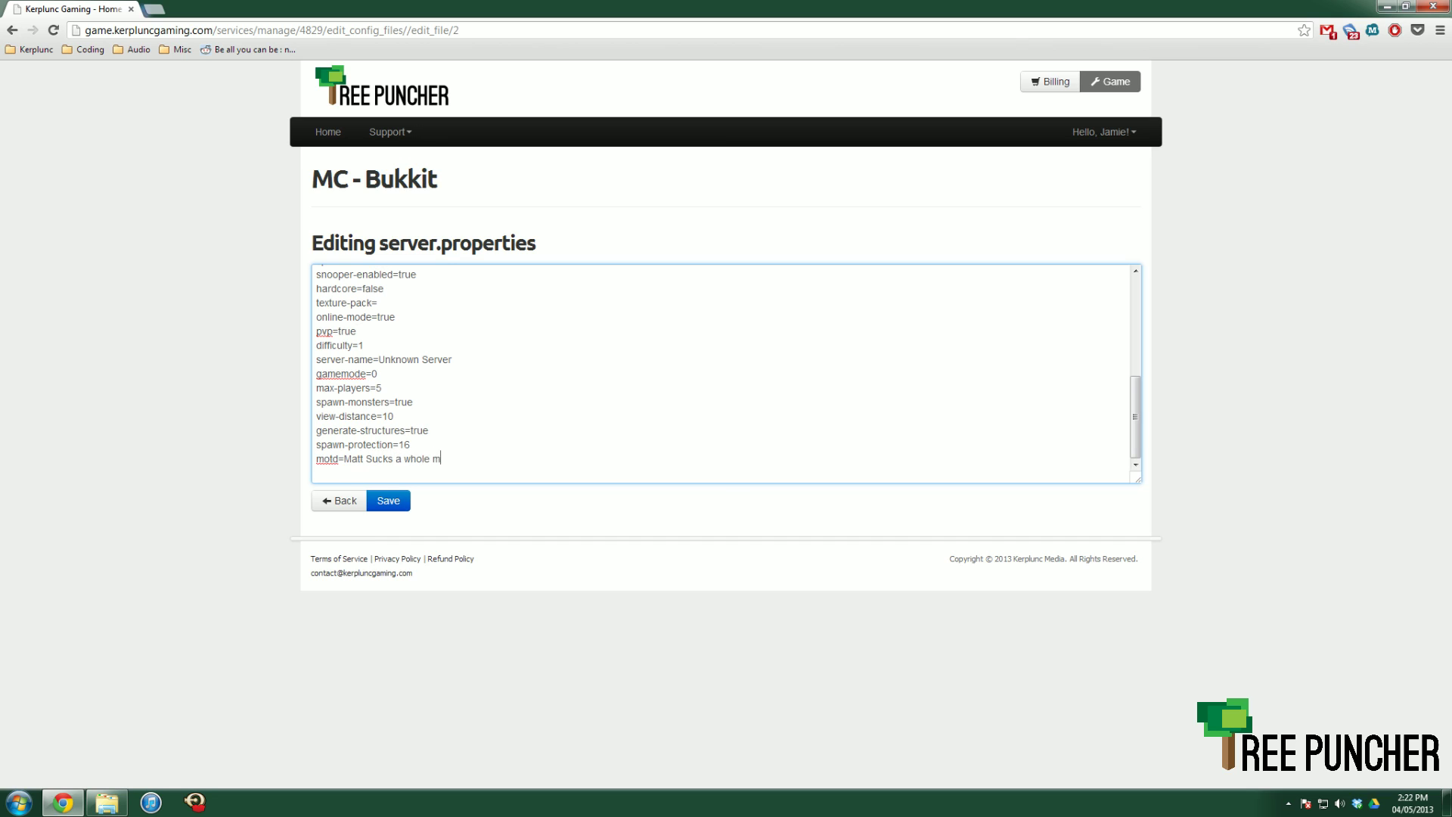